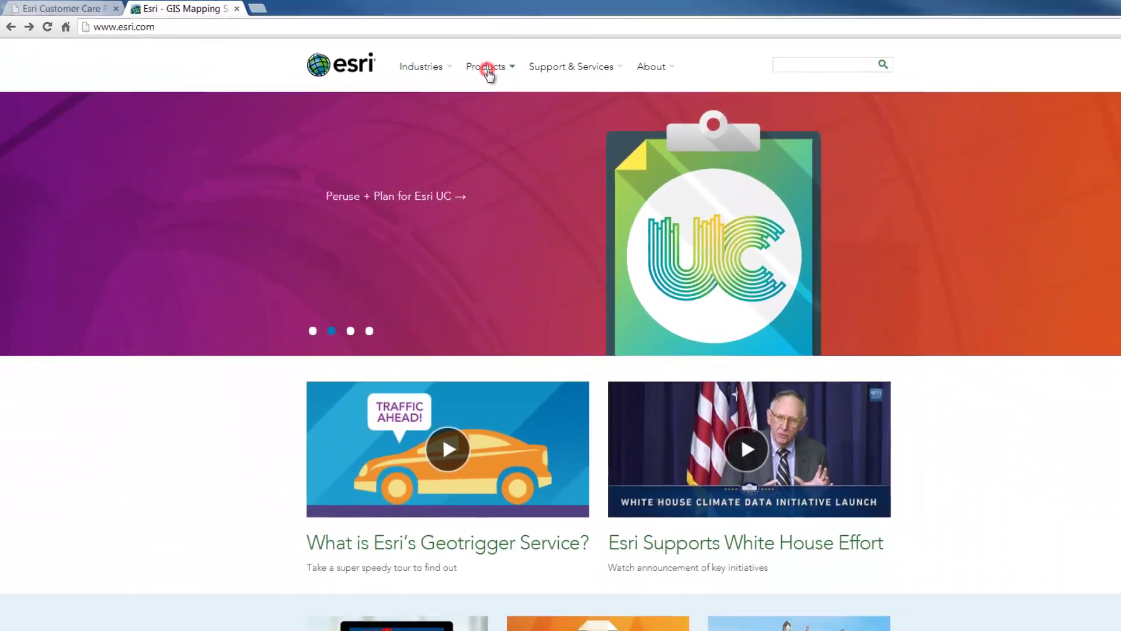
Step: Go from esri.com Products to the CityEngine page and open its Try It Free trial page
{"action": "left_click", "coordinate": [658, 93]}
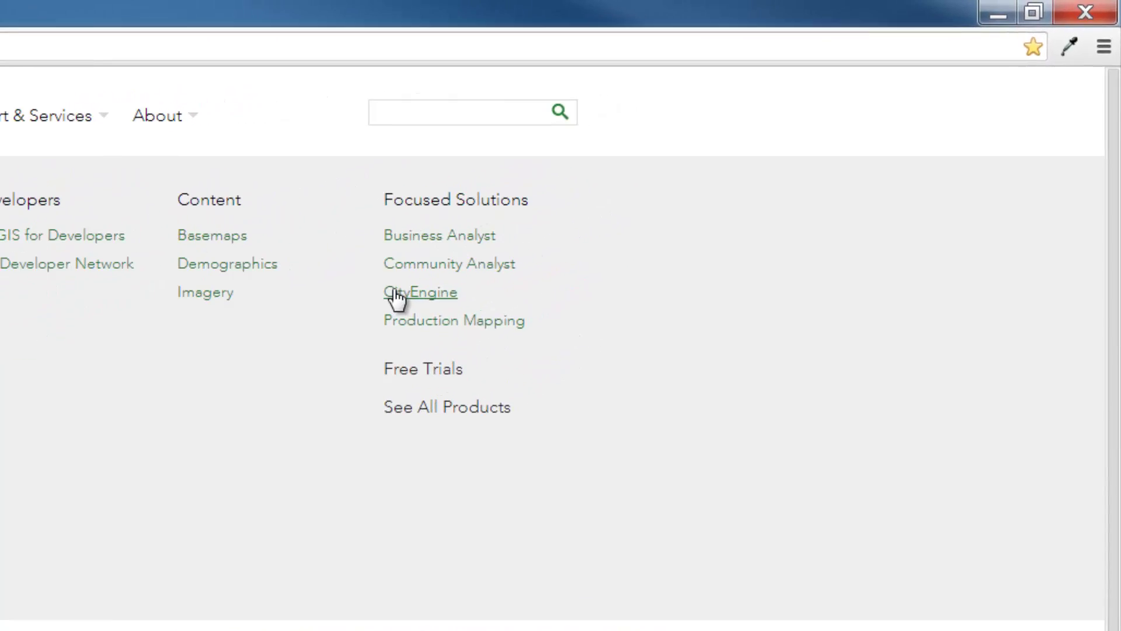
{"action": "left_click", "coordinate": [393, 290]}
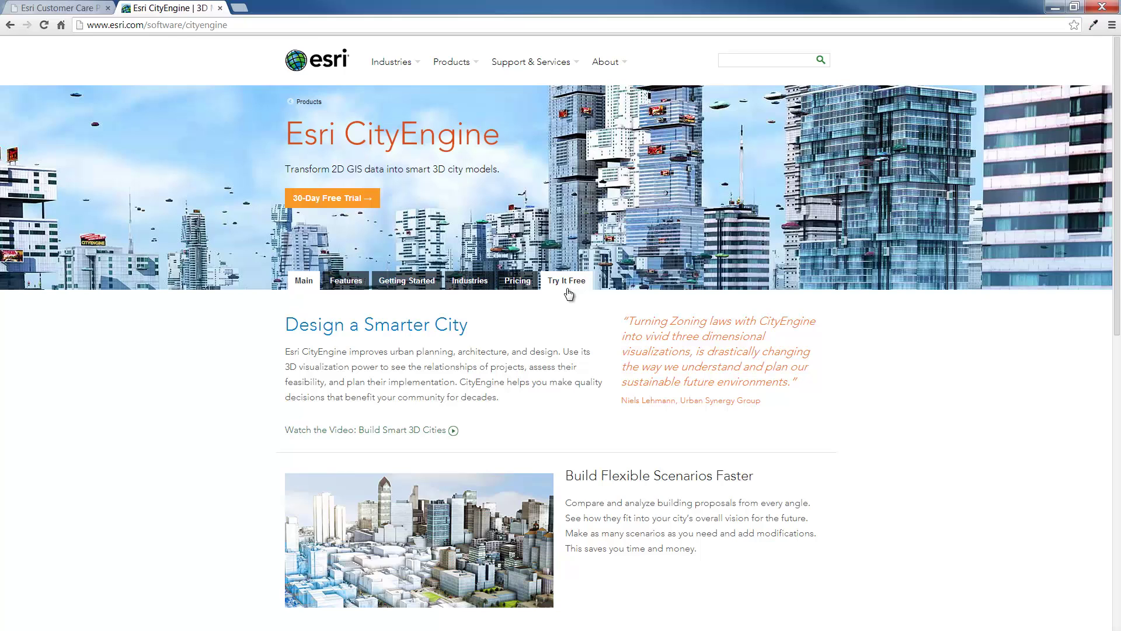
{"action": "left_click", "coordinate": [566, 288]}
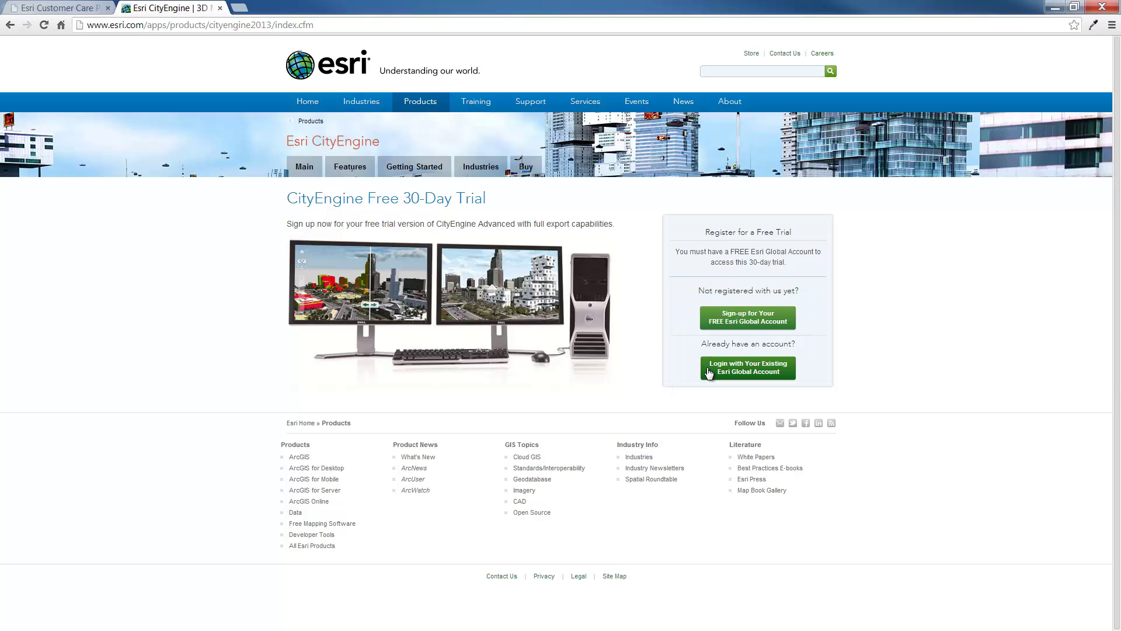
Step: Log in with the existing Esri Global Account using the saved credentials
{"action": "left_click", "coordinate": [747, 368]}
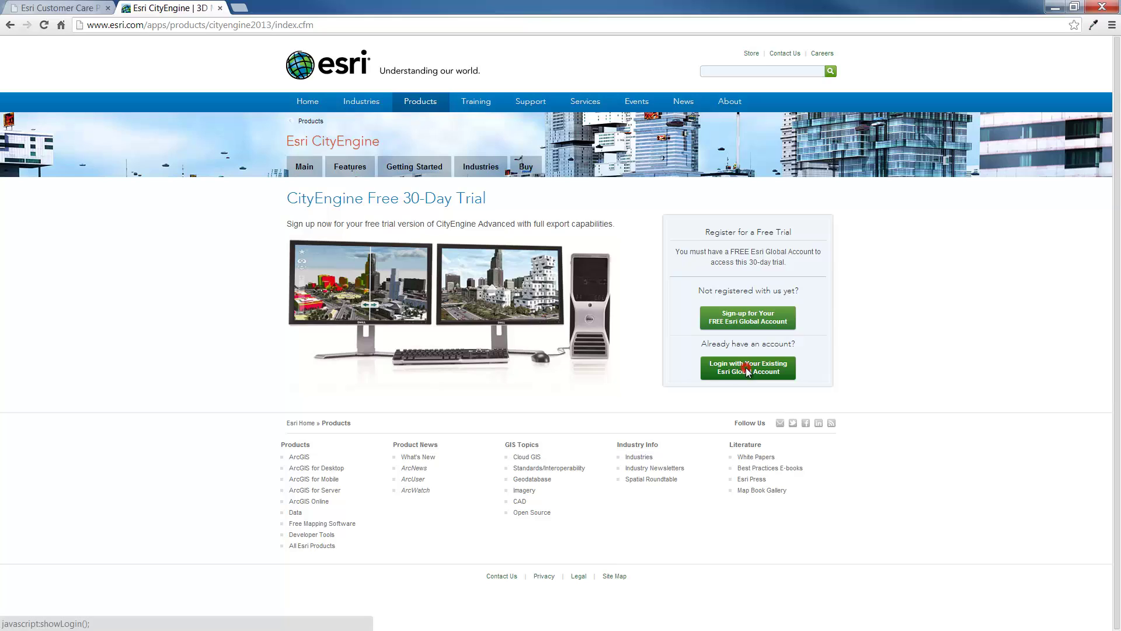
{"action": "left_click", "coordinate": [709, 269]}
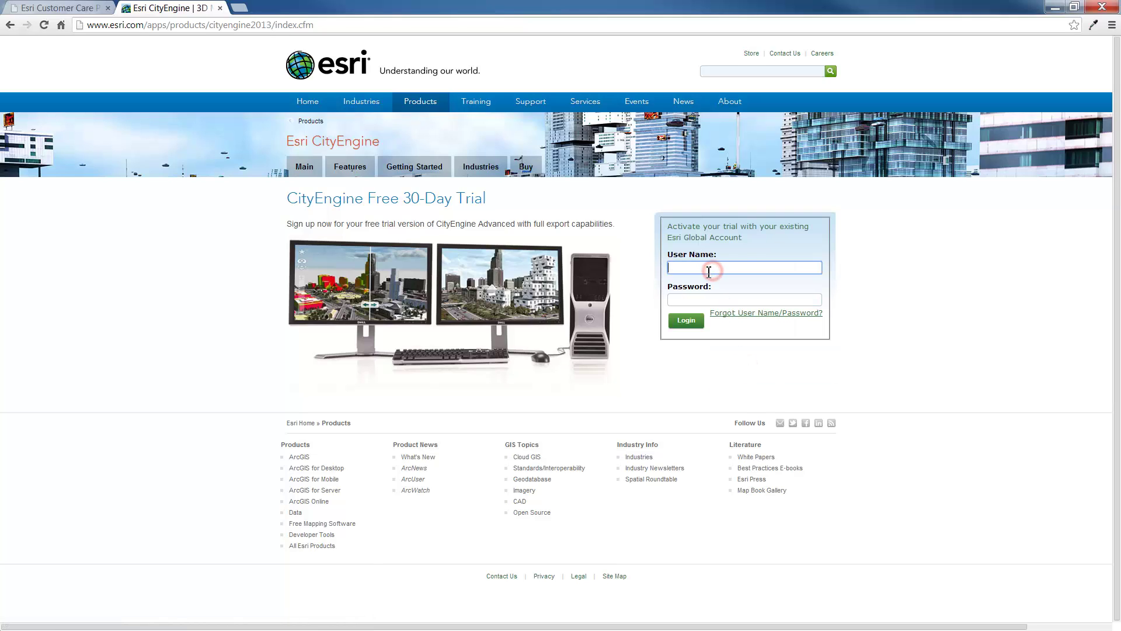
{"action": "type", "text": "c"}
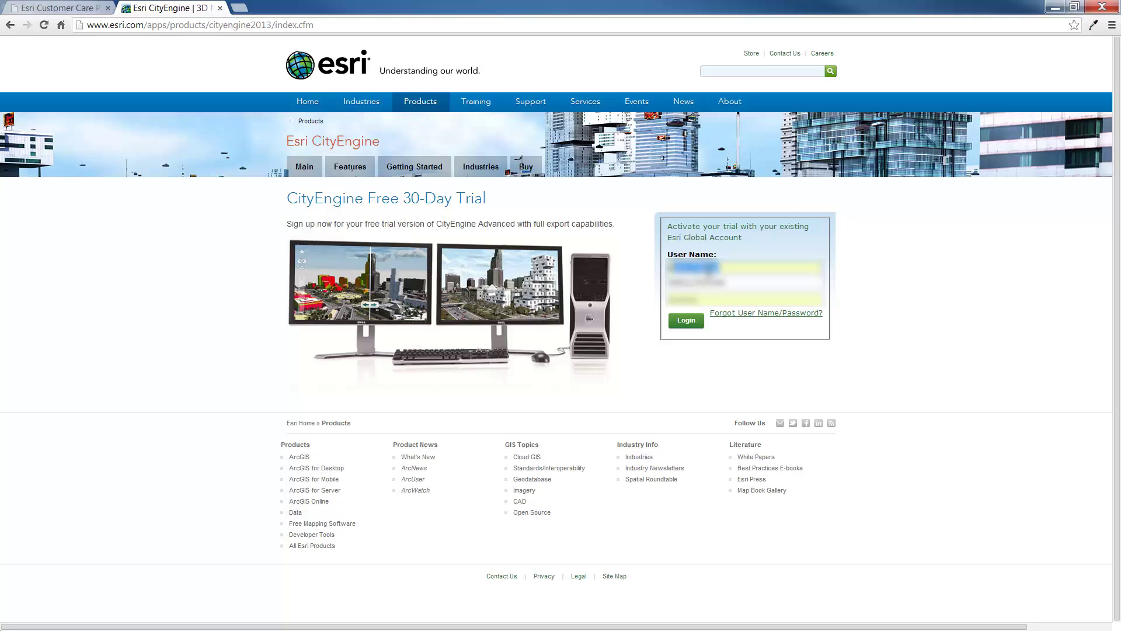
{"action": "left_click", "coordinate": [686, 321]}
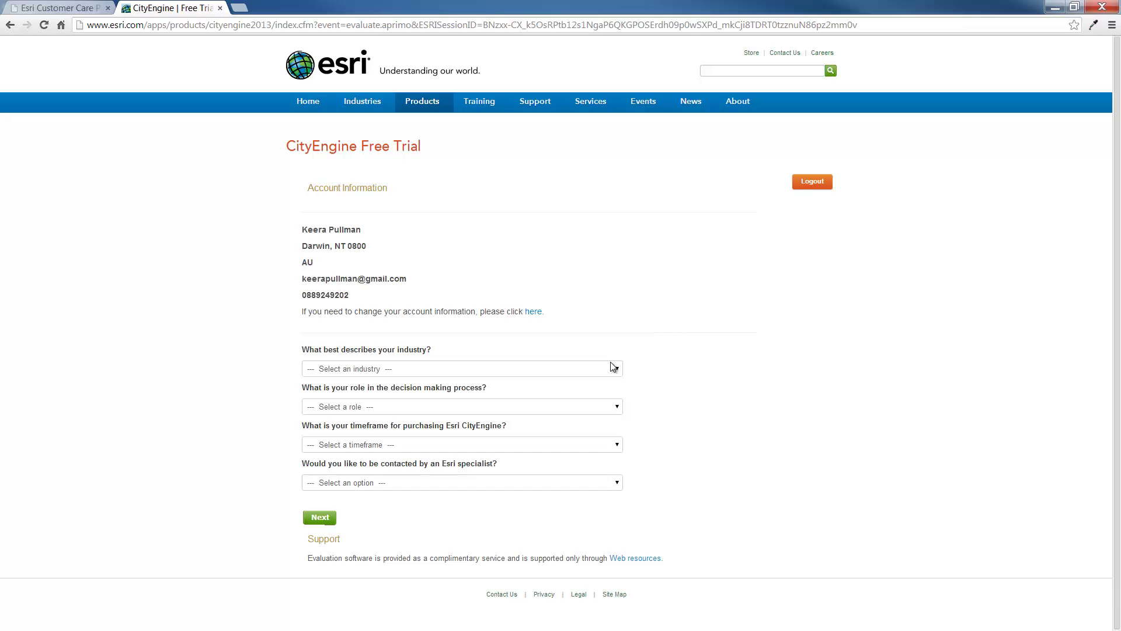
Step: Answer the trial questions with Archaeology, Recommender / Influencer, More than a month, and No, thank you
{"action": "left_click", "coordinate": [594, 368]}
{"action": "left_click", "coordinate": [503, 412]}
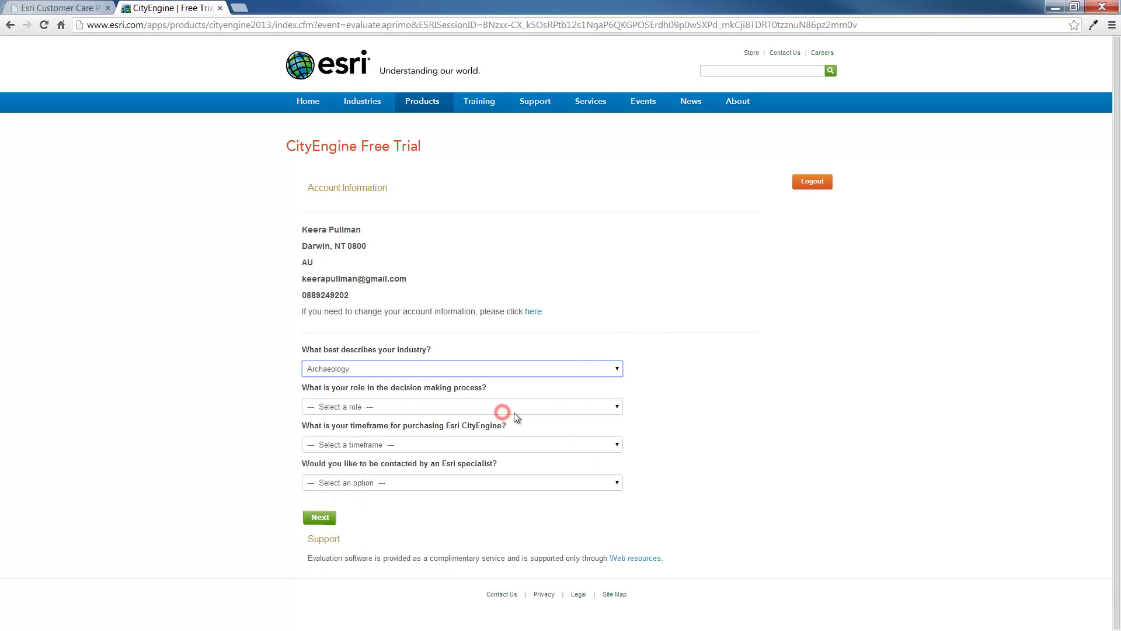
{"action": "left_click", "coordinate": [509, 407]}
{"action": "left_click", "coordinate": [506, 439]}
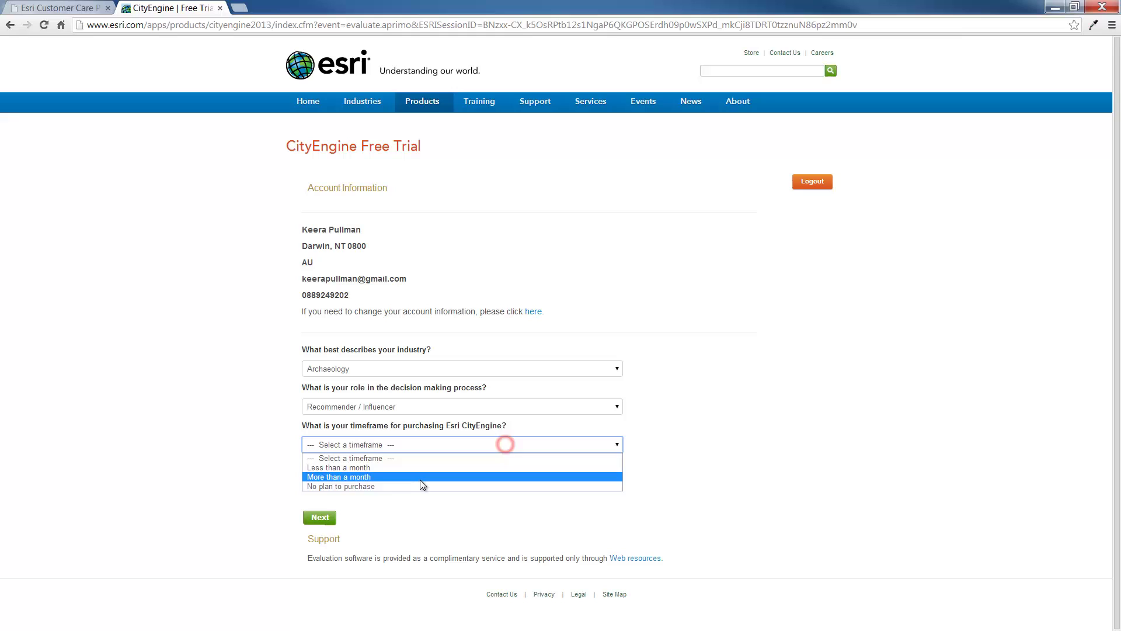
{"action": "left_click", "coordinate": [418, 480]}
{"action": "left_click", "coordinate": [417, 483]}
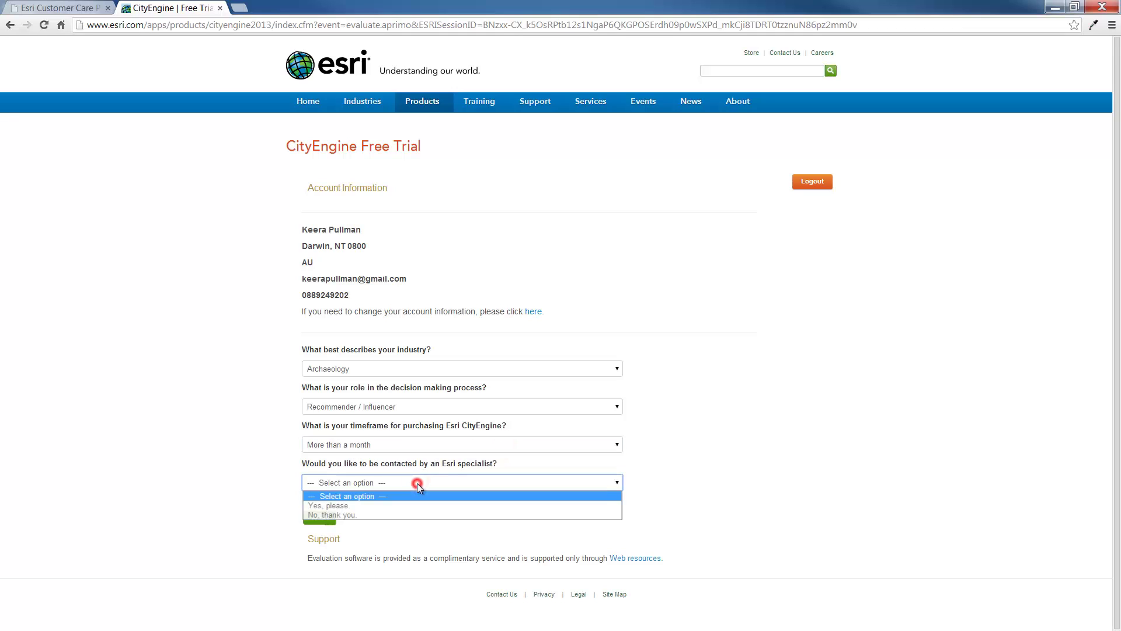
{"action": "left_click", "coordinate": [408, 515]}
{"action": "left_click", "coordinate": [321, 518]}
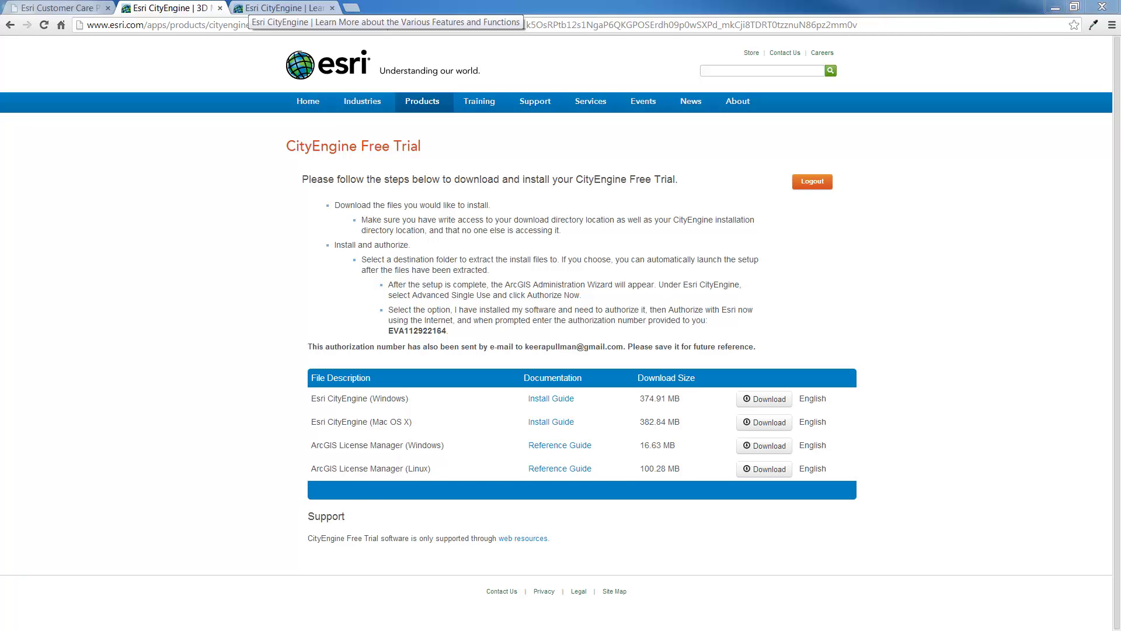
{"action": "left_click", "coordinate": [280, 8]}
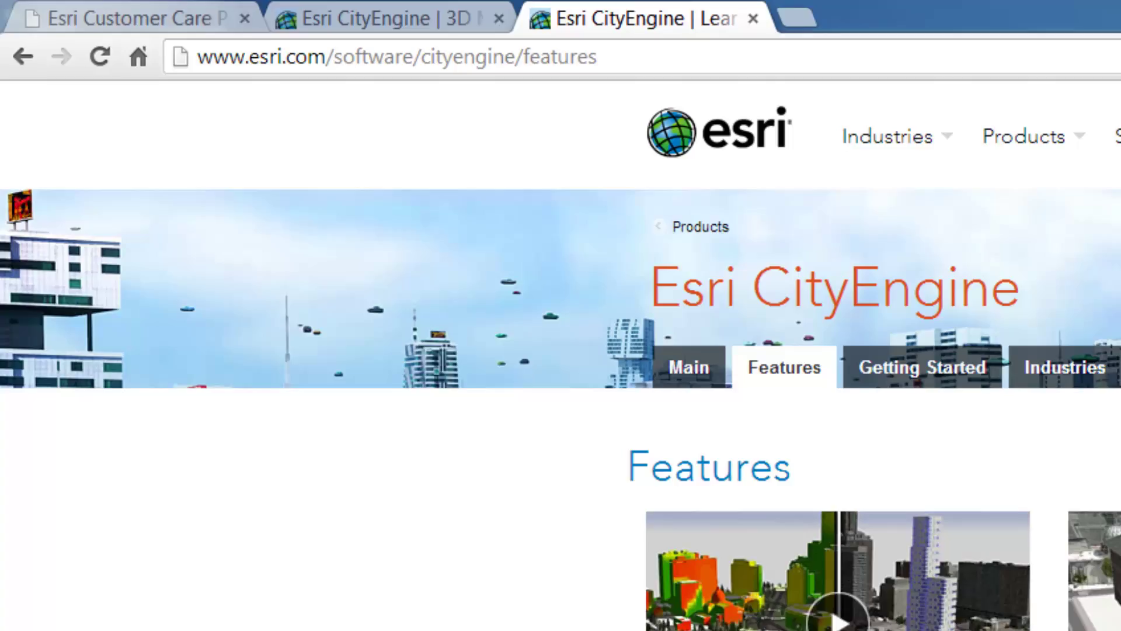
{"action": "scroll", "coordinate": [561, 350], "scroll_direction": "down", "scroll_amount": 8}
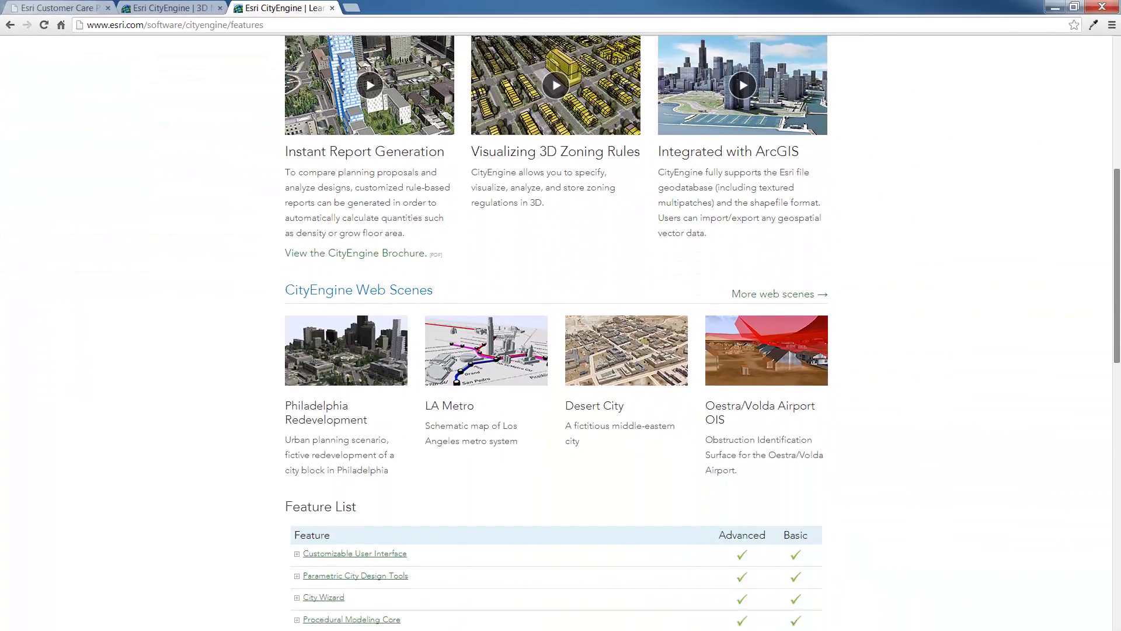
{"action": "scroll", "coordinate": [561, 333], "scroll_direction": "down", "scroll_amount": 7}
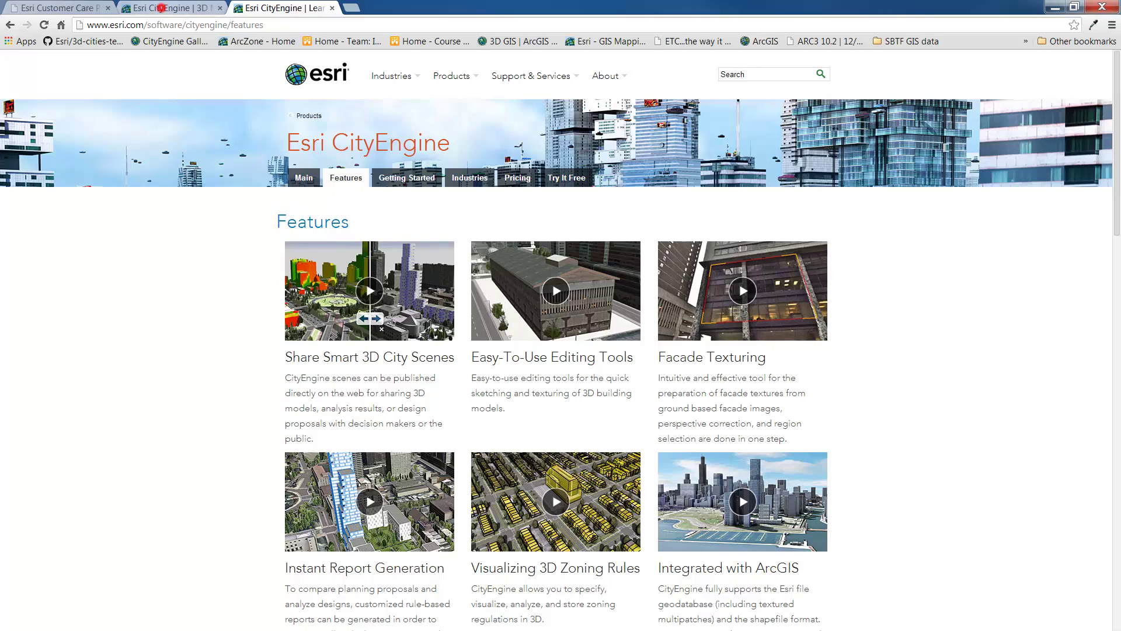
{"action": "left_click", "coordinate": [160, 7]}
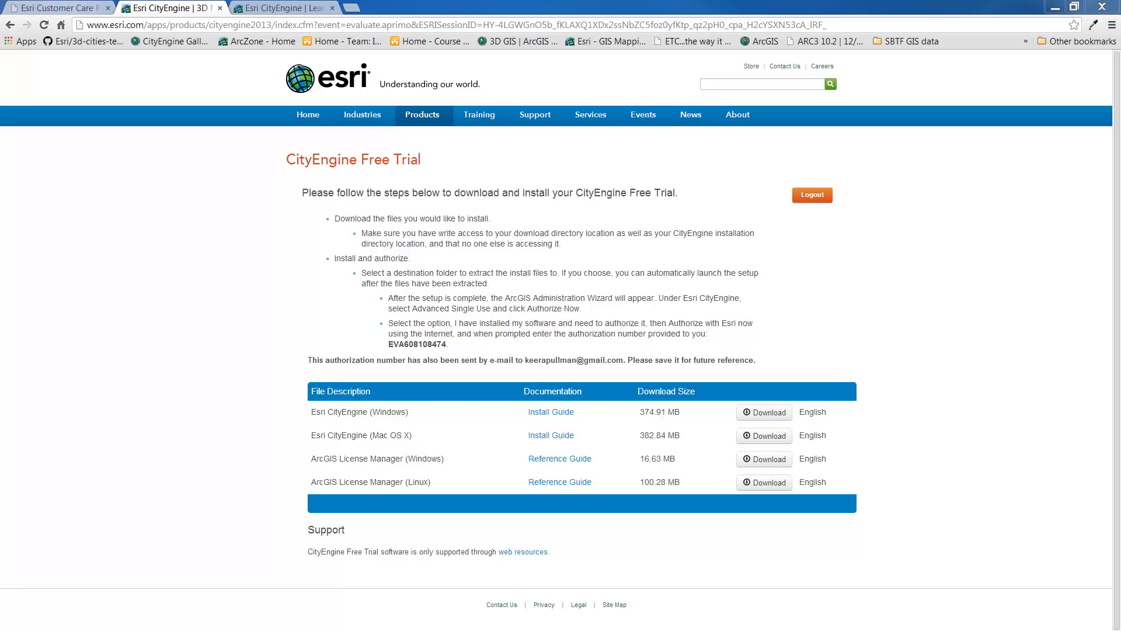
Step: Return to the free trial page and download the CityEngine Windows installer directly, without the download manager
{"action": "left_click", "coordinate": [64, 7]}
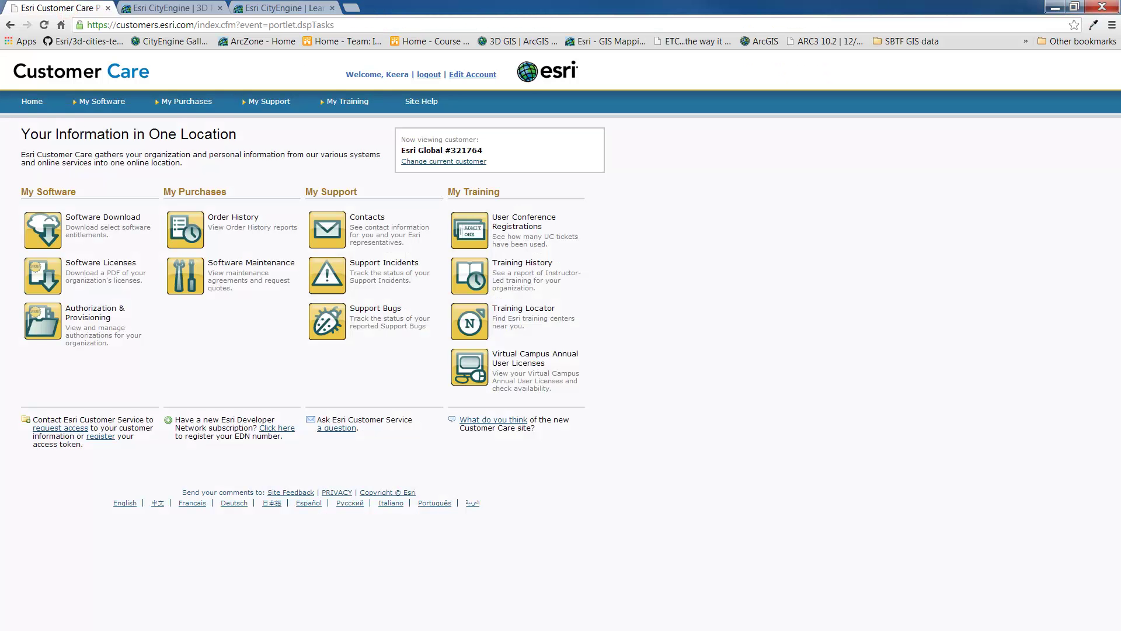
{"action": "left_click", "coordinate": [162, 8]}
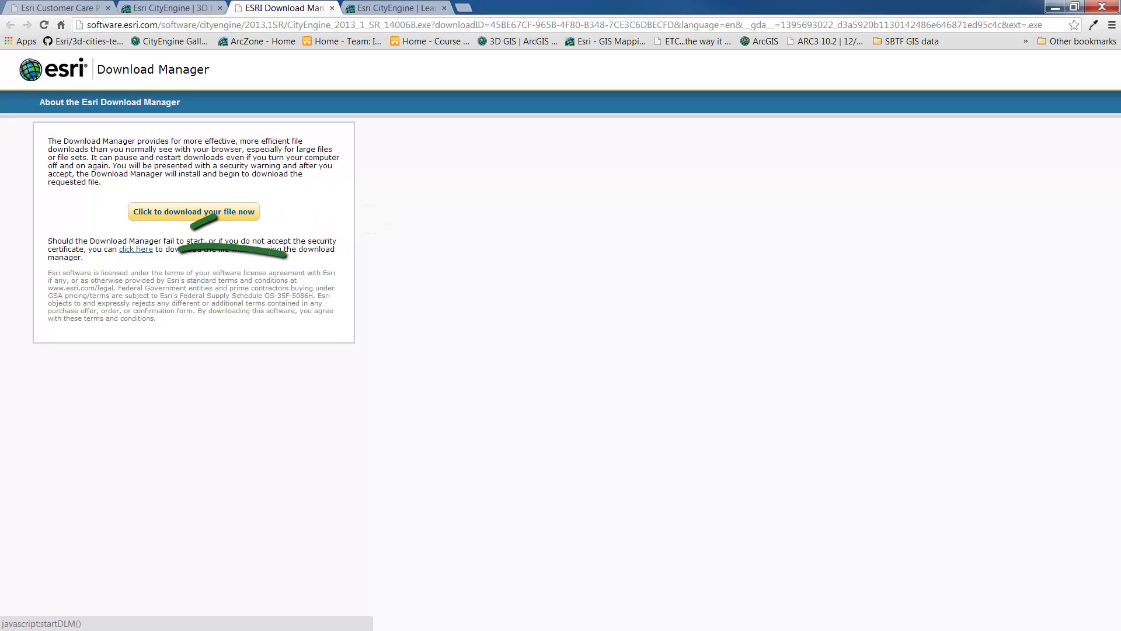
{"action": "left_click", "coordinate": [147, 250]}
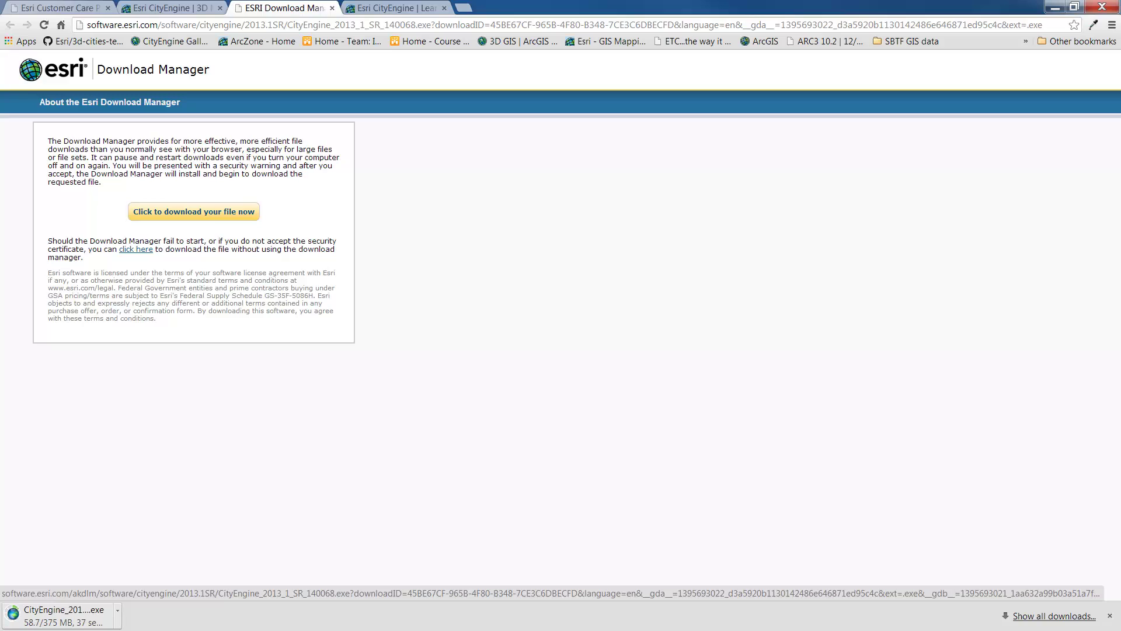
{"action": "left_click", "coordinate": [147, 250]}
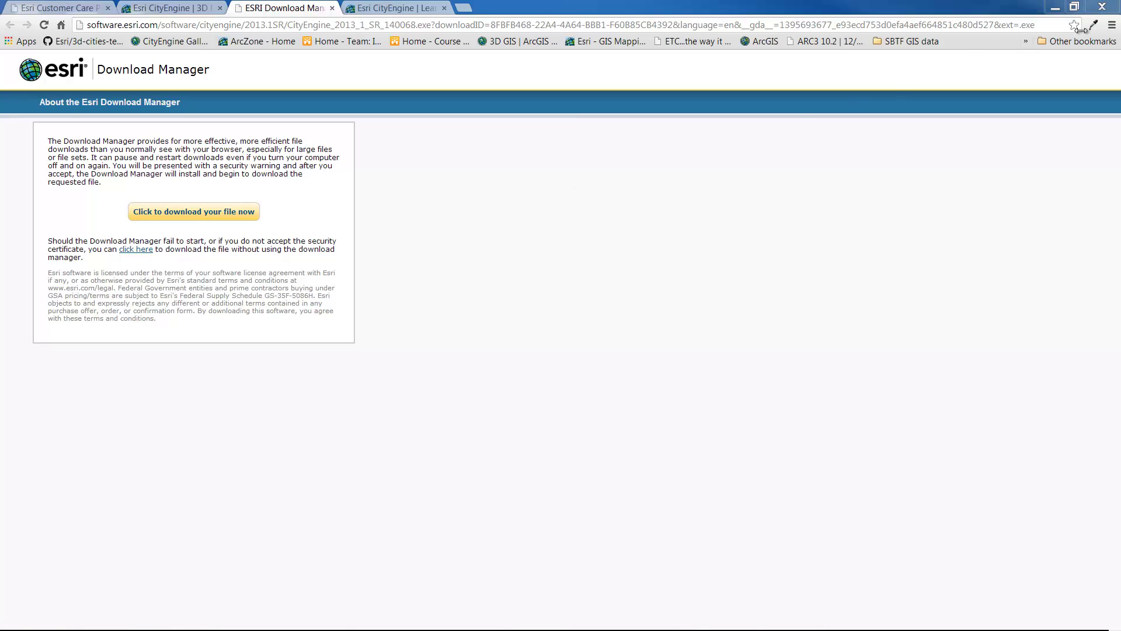
Step: Run the CityEngine installer from Chrome's Downloads, extract to the default folder, and finish setup
{"action": "left_click", "coordinate": [1112, 25]}
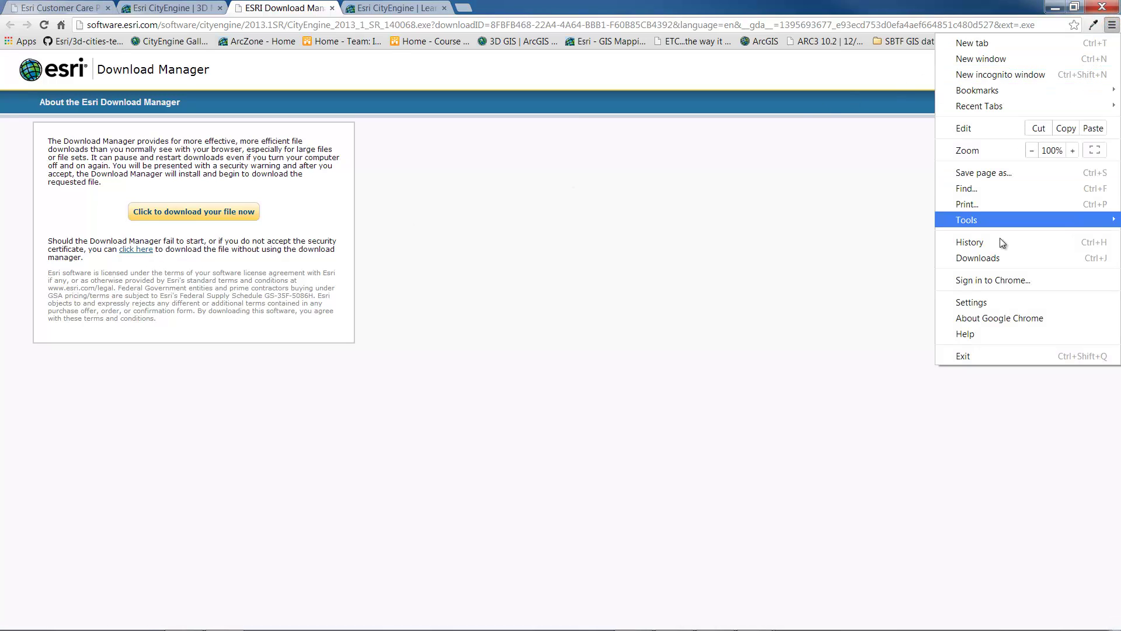
{"action": "left_click", "coordinate": [1001, 257]}
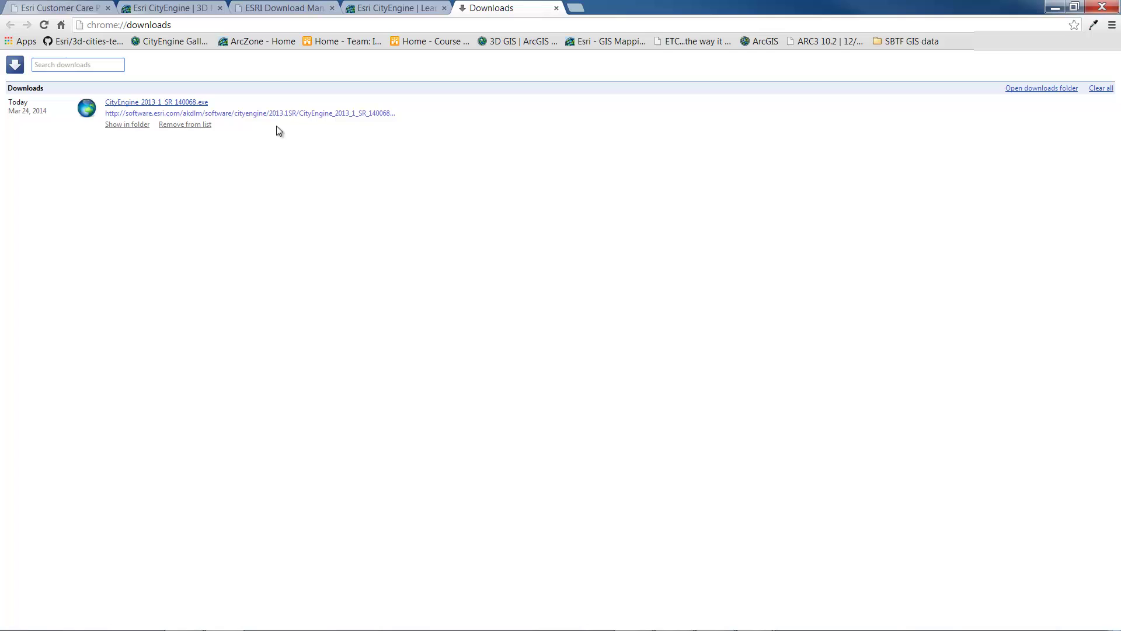
{"action": "left_click", "coordinate": [169, 103]}
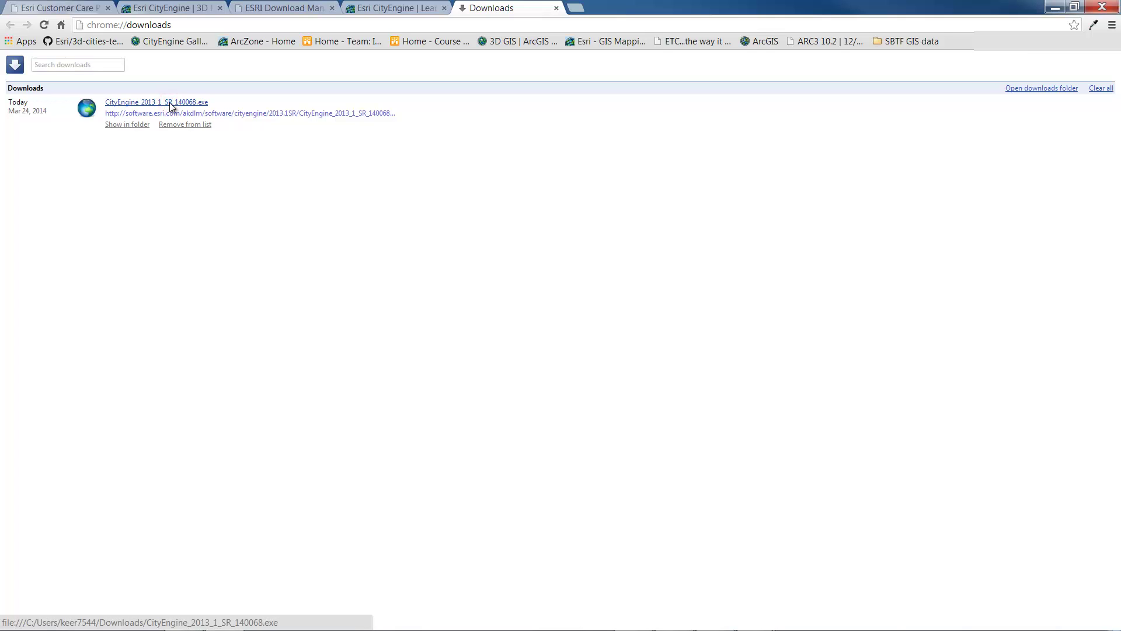
{"action": "left_click", "coordinate": [589, 334]}
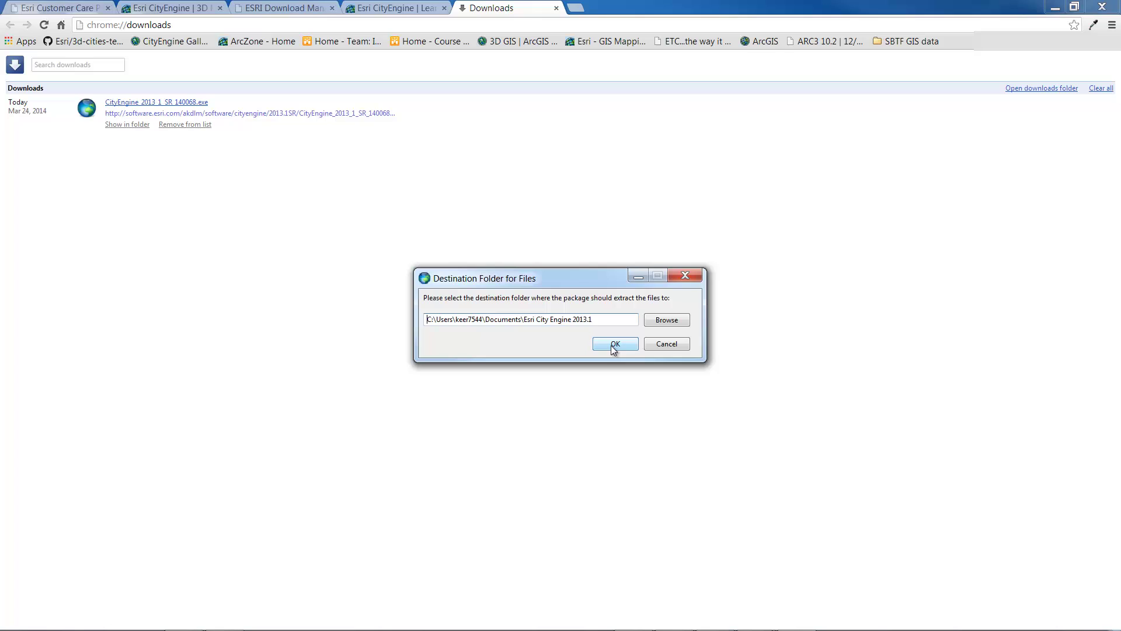
{"action": "left_click", "coordinate": [613, 345]}
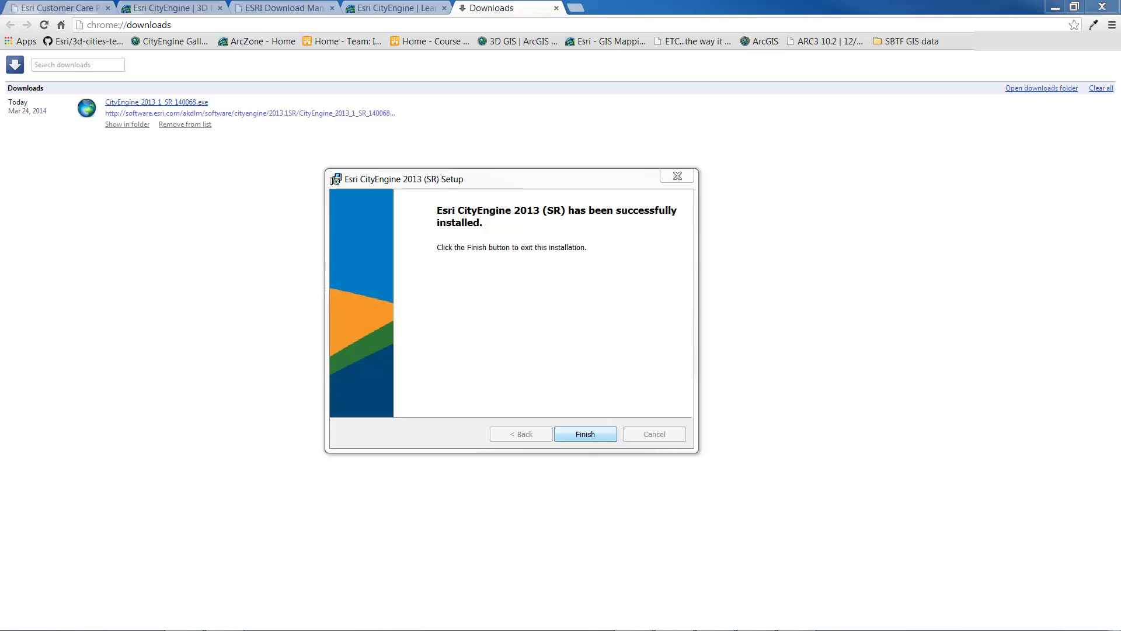
{"action": "left_click", "coordinate": [591, 434]}
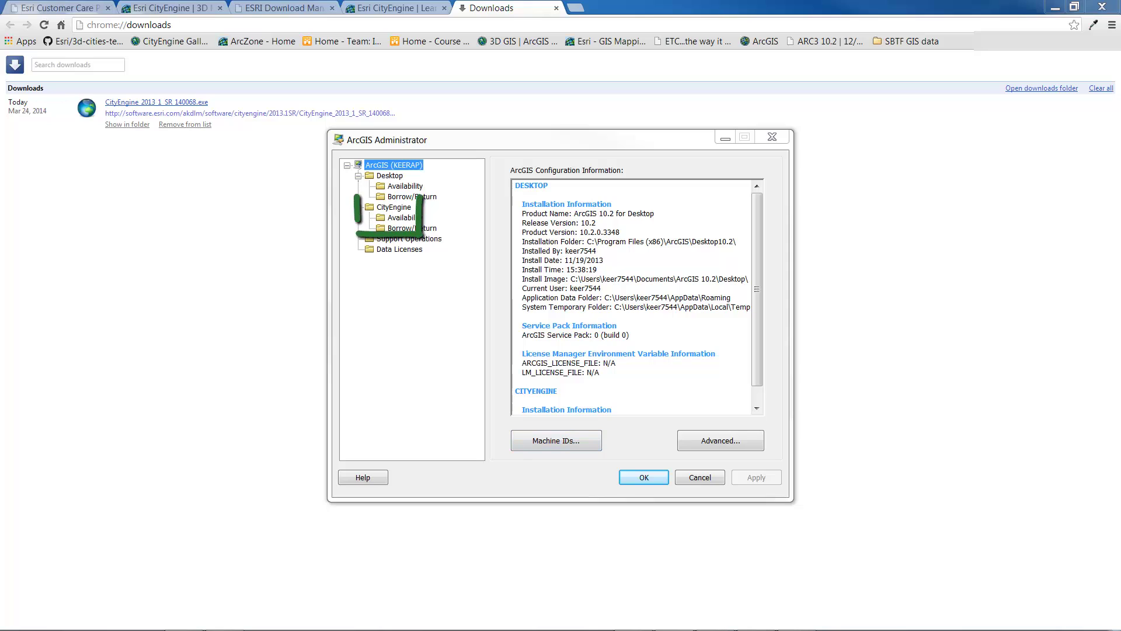
Step: Select CityEngine in ArcGIS Administrator and authorize it as Advanced Single Use
{"action": "left_click", "coordinate": [389, 208]}
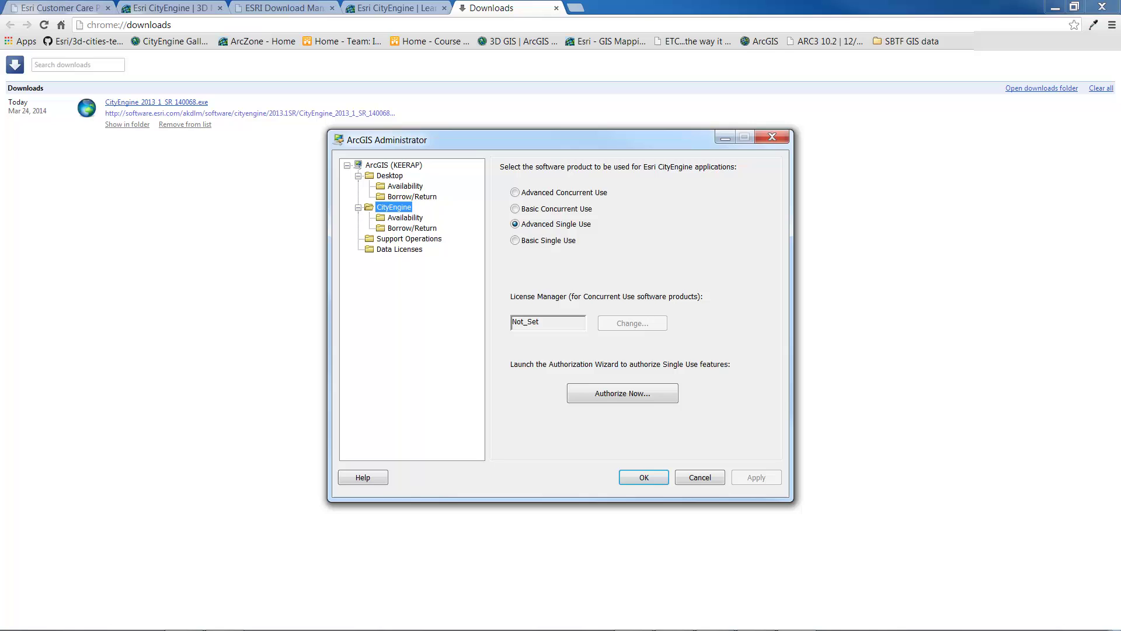
{"action": "left_click", "coordinate": [612, 393]}
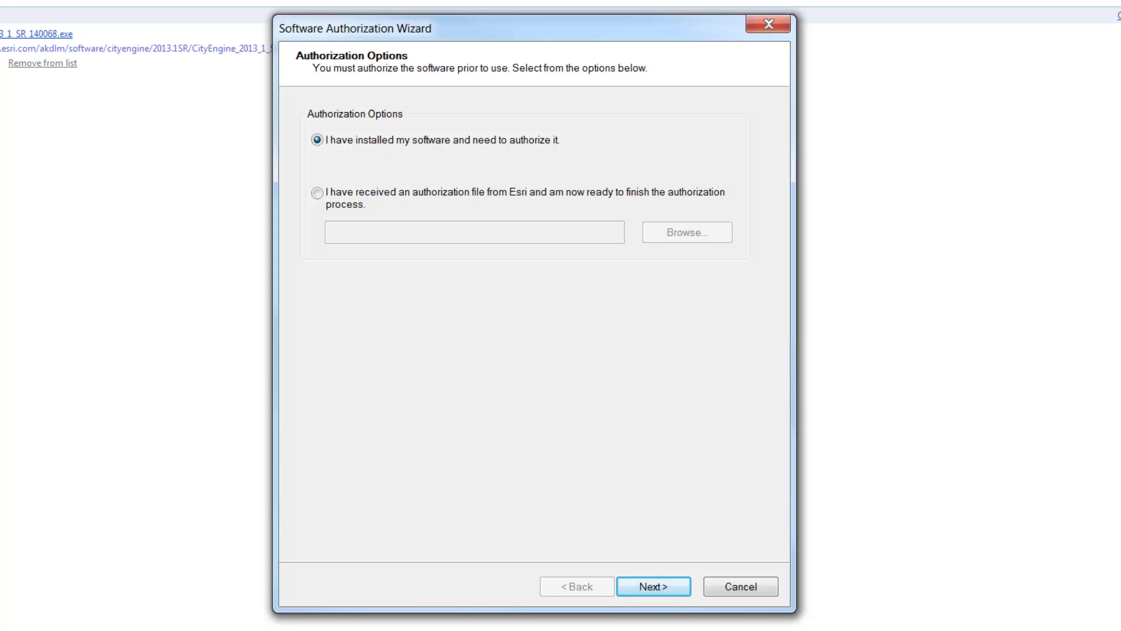
Step: Choose online authorization with Esri and accept the prefilled contact and organization details
{"action": "left_click", "coordinate": [652, 586]}
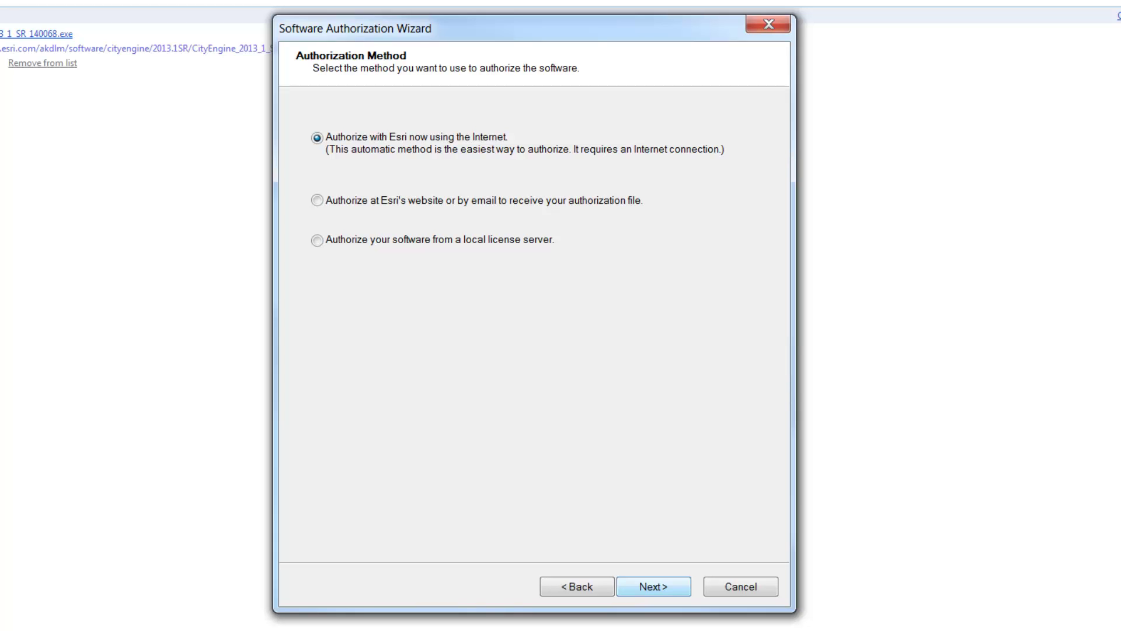
{"action": "left_click", "coordinate": [652, 586]}
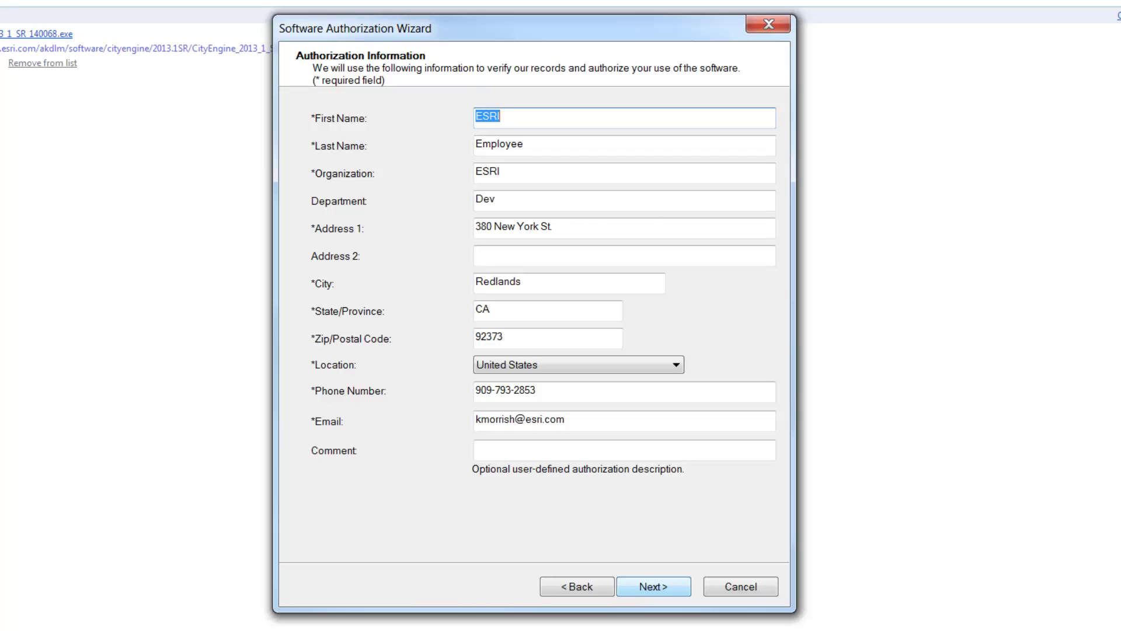
{"action": "left_click", "coordinate": [653, 586]}
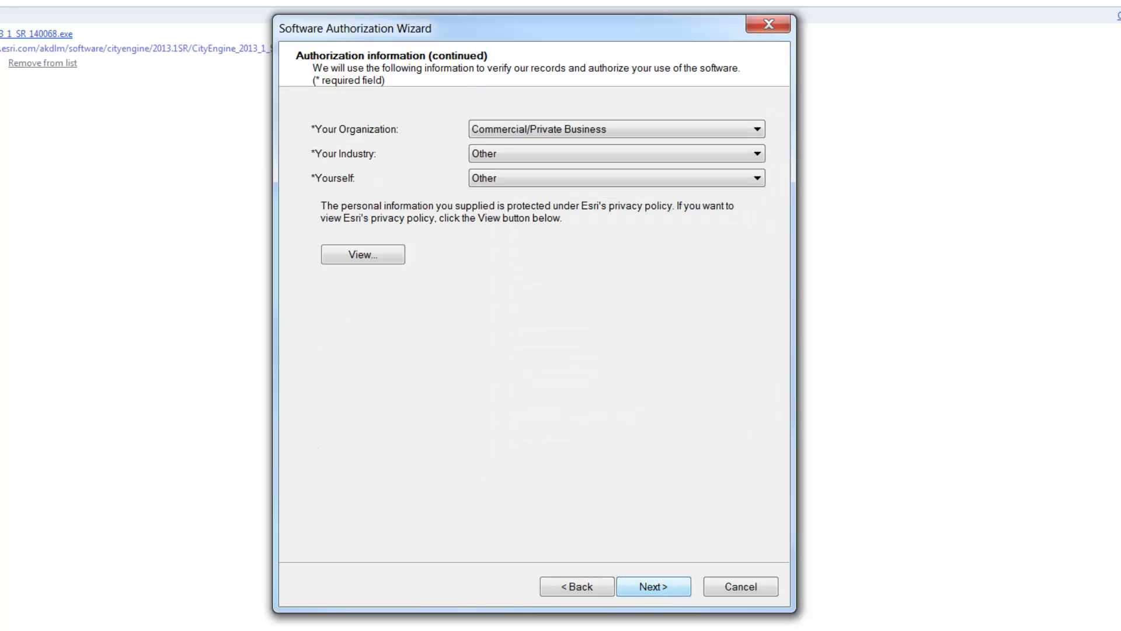
{"action": "left_click", "coordinate": [651, 588]}
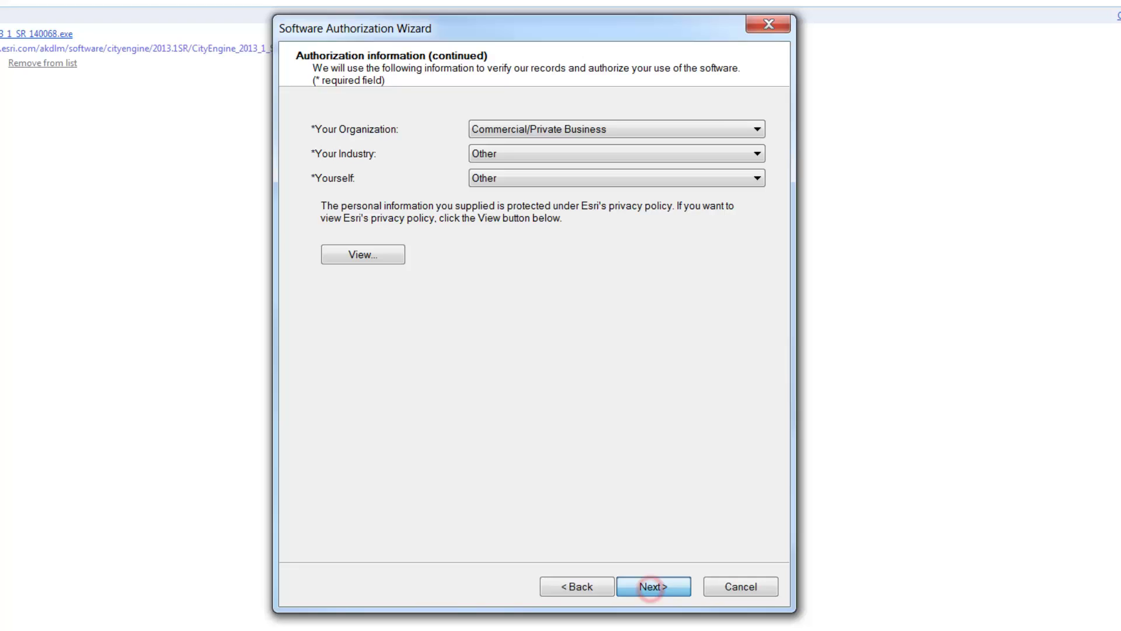
{"action": "left_click", "coordinate": [651, 587]}
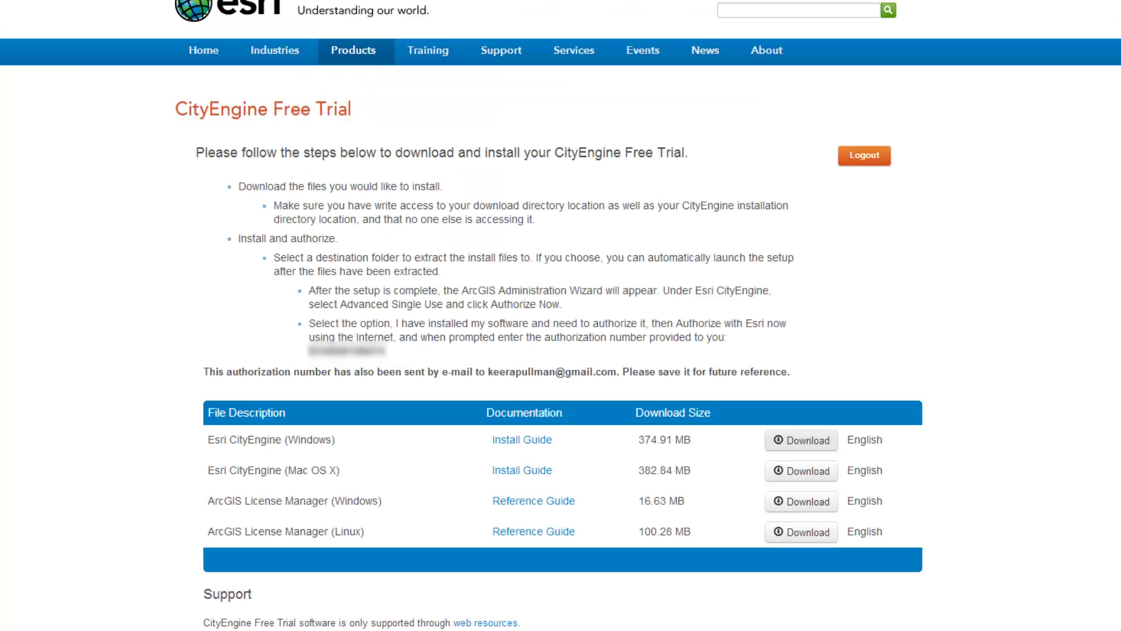
Step: Copy the trial authorization number and paste it into the wizard's Esri CityEngine field
{"action": "left_click_drag", "start_coordinate": [308, 350], "coordinate": [387, 350]}
{"action": "right_click", "coordinate": [373, 350]}
{"action": "left_click", "coordinate": [395, 359]}
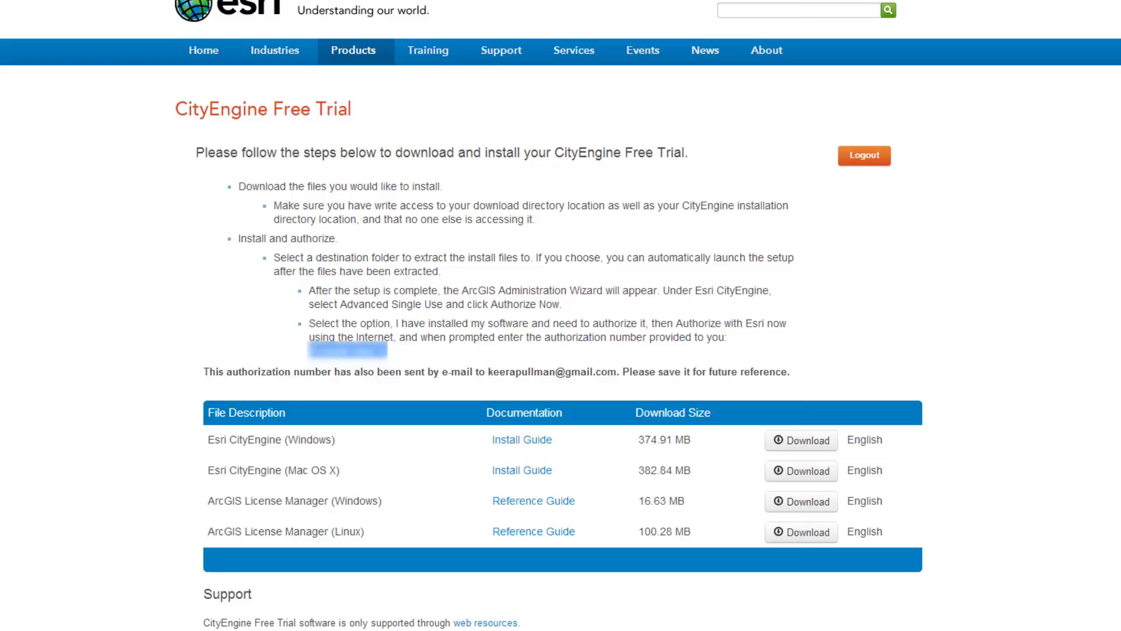
{"action": "key", "text": "alt+Tab"}
{"action": "left_click", "coordinate": [339, 211]}
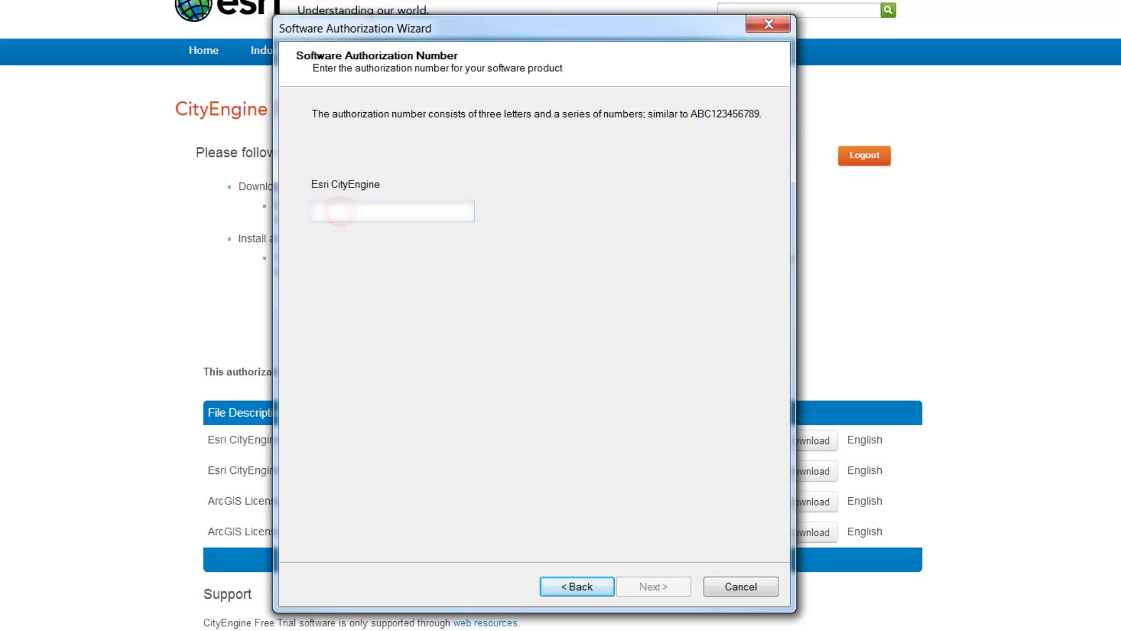
{"action": "key", "text": "ctrl+v"}
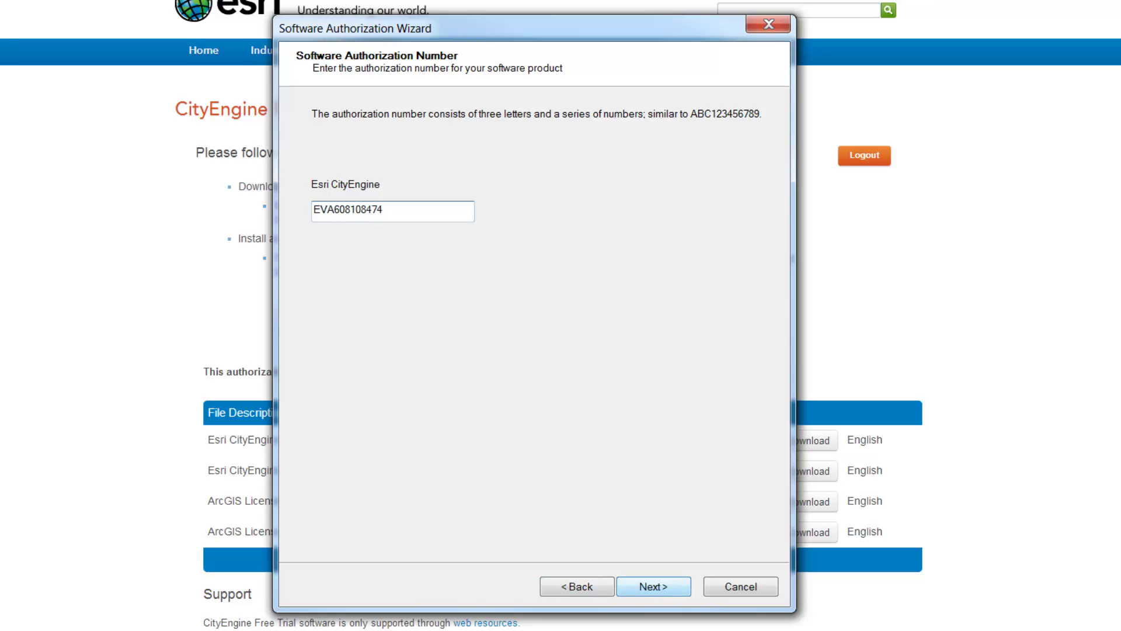
Step: Submit the number to authorize CityEngine, finish the wizard, and close ArcGIS Administrator
{"action": "left_click", "coordinate": [653, 587]}
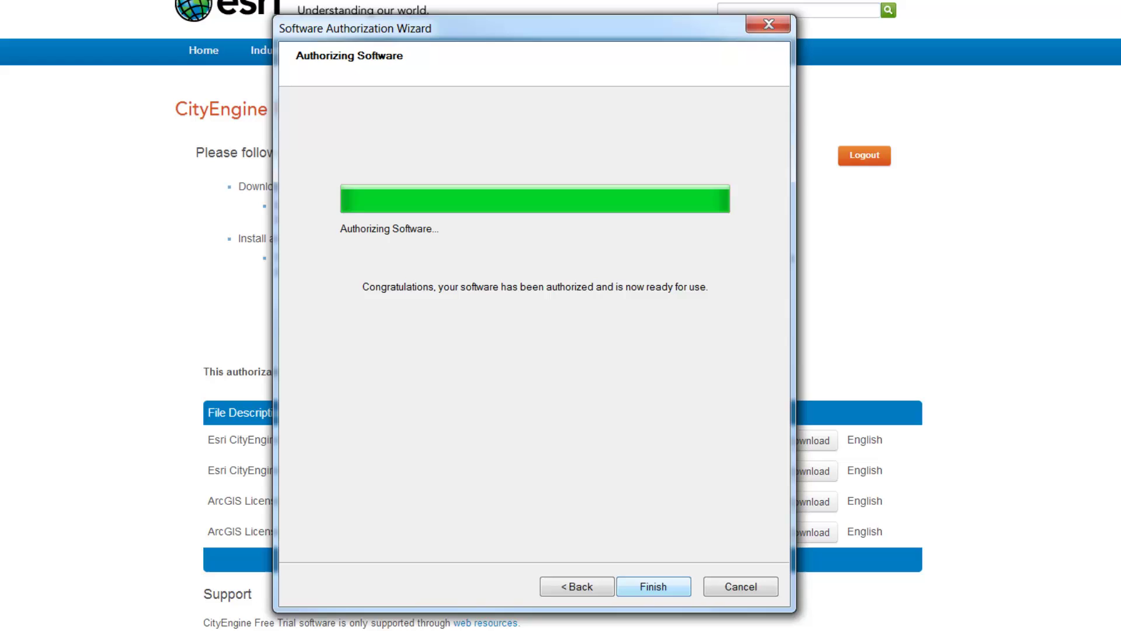
{"action": "left_click", "coordinate": [655, 588]}
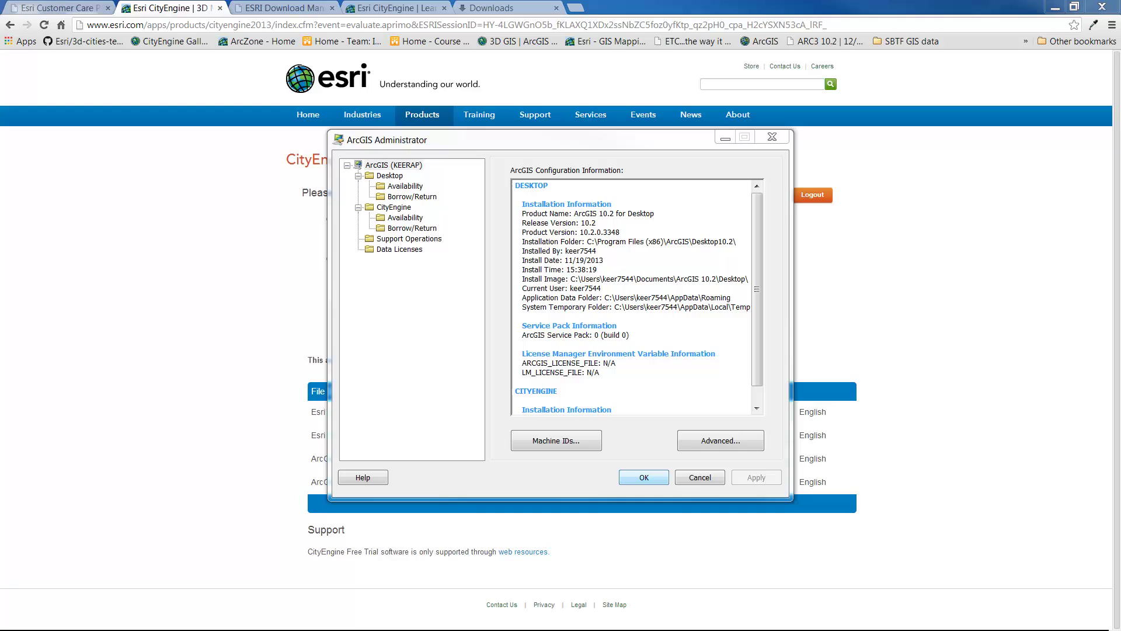
{"action": "left_click", "coordinate": [644, 477]}
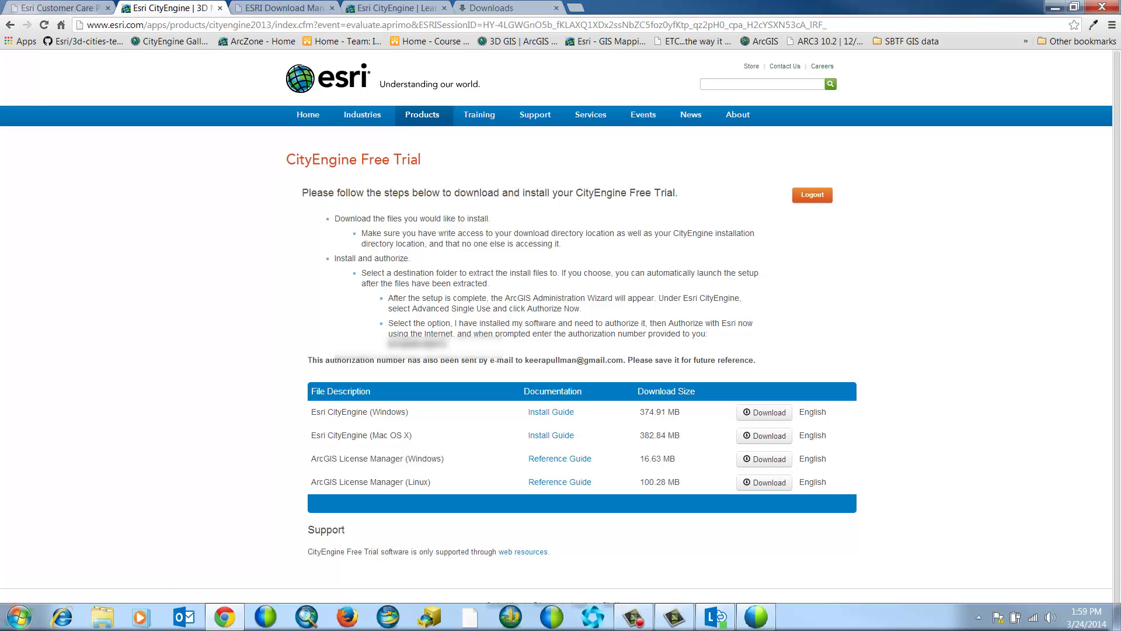
{"action": "left_click", "coordinate": [19, 618]}
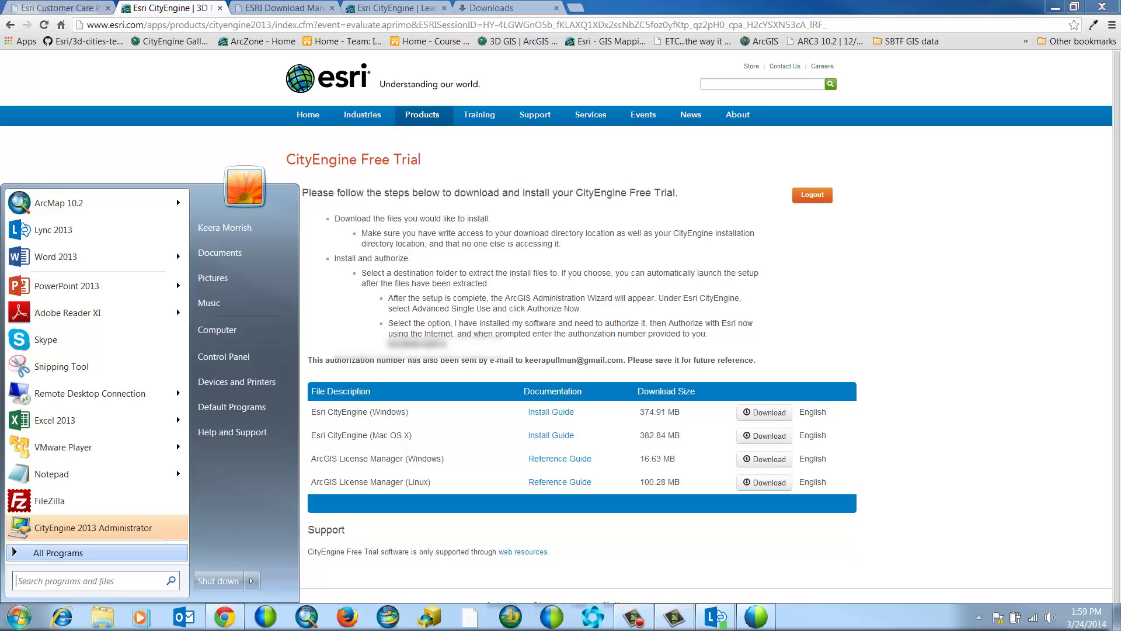
{"action": "left_click", "coordinate": [44, 549]}
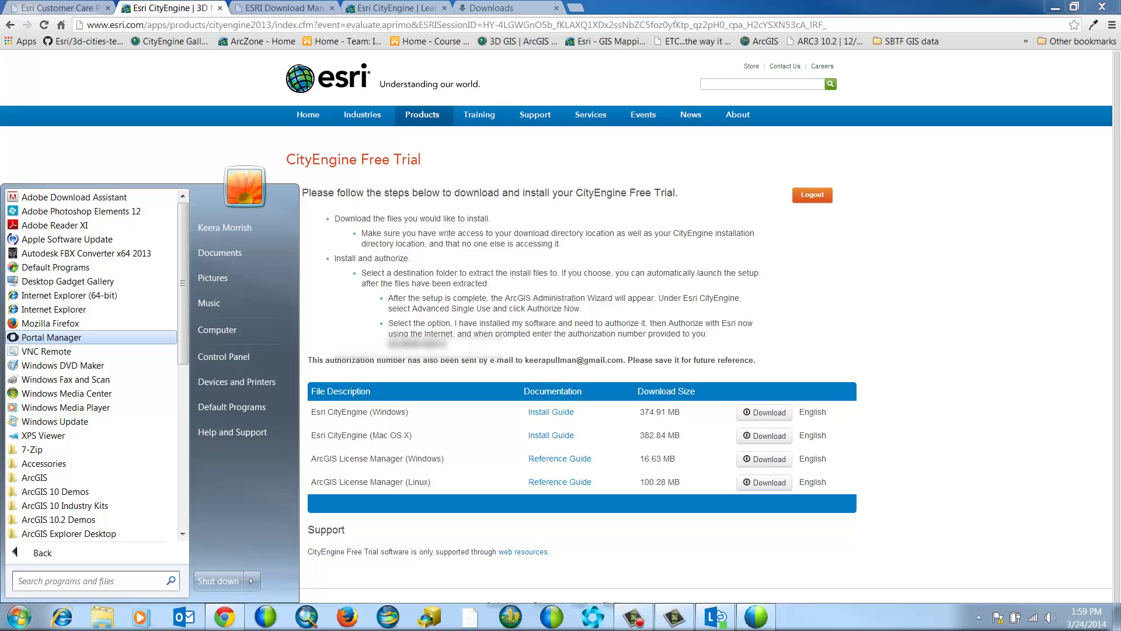
{"action": "left_click_drag", "start_coordinate": [181, 292], "coordinate": [181, 345]}
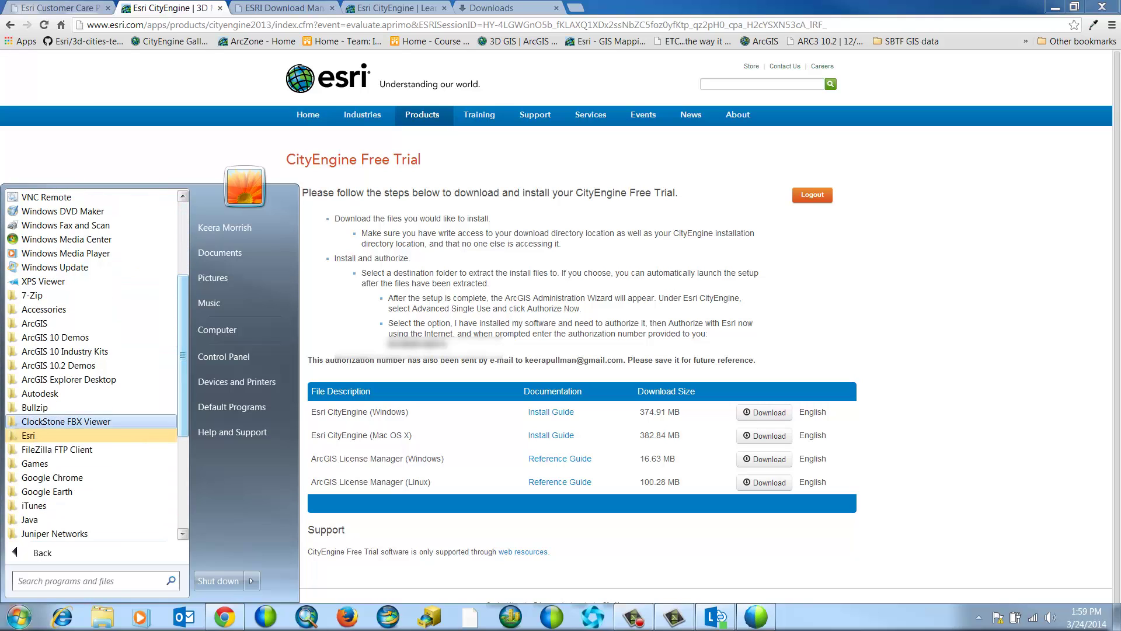
{"action": "left_click", "coordinate": [29, 436]}
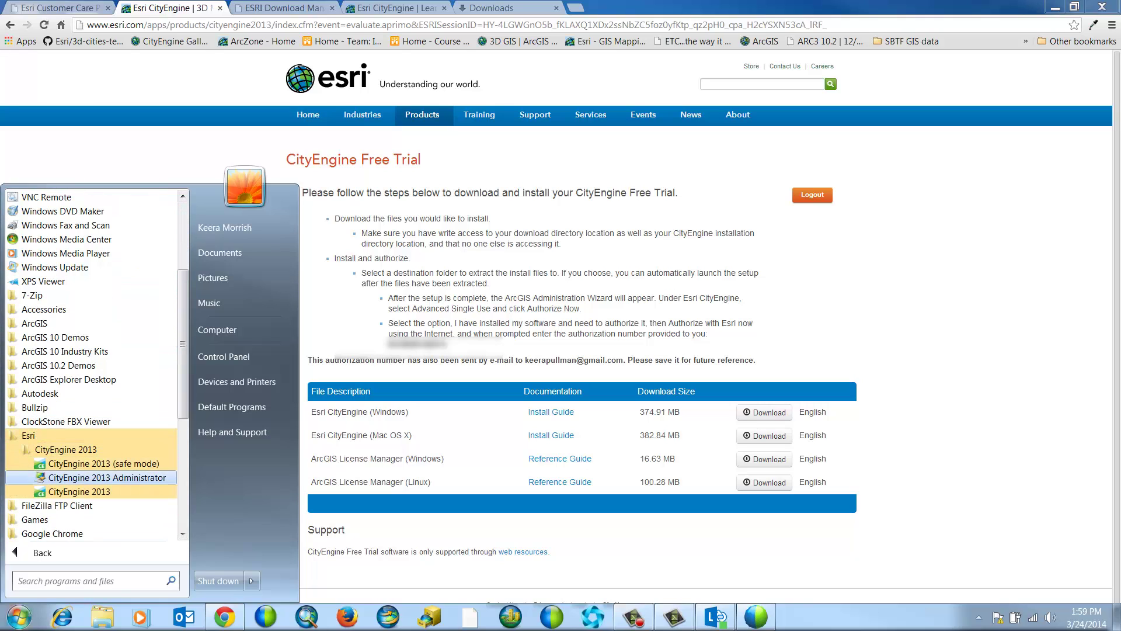
{"action": "left_click", "coordinate": [73, 477]}
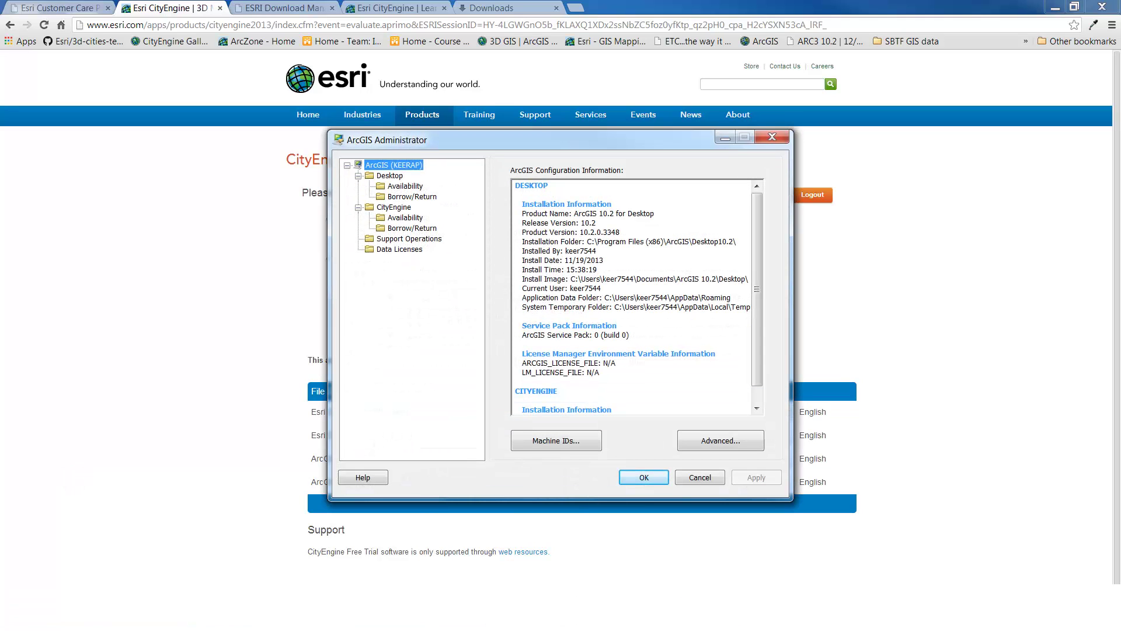
{"action": "left_click", "coordinate": [390, 207]}
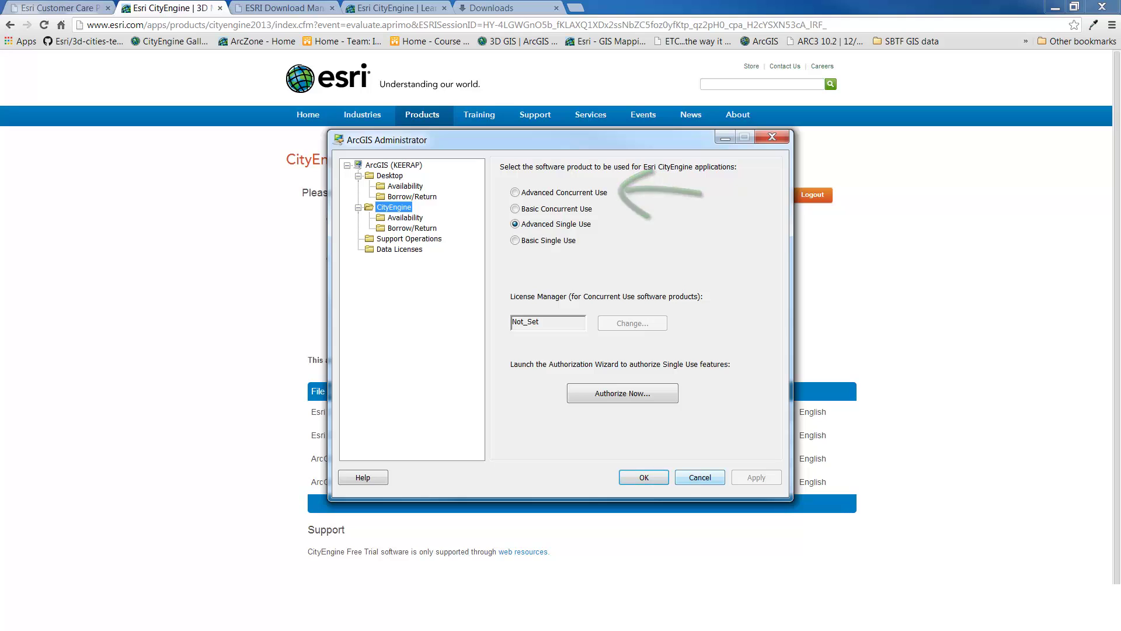
{"action": "left_click", "coordinate": [700, 477]}
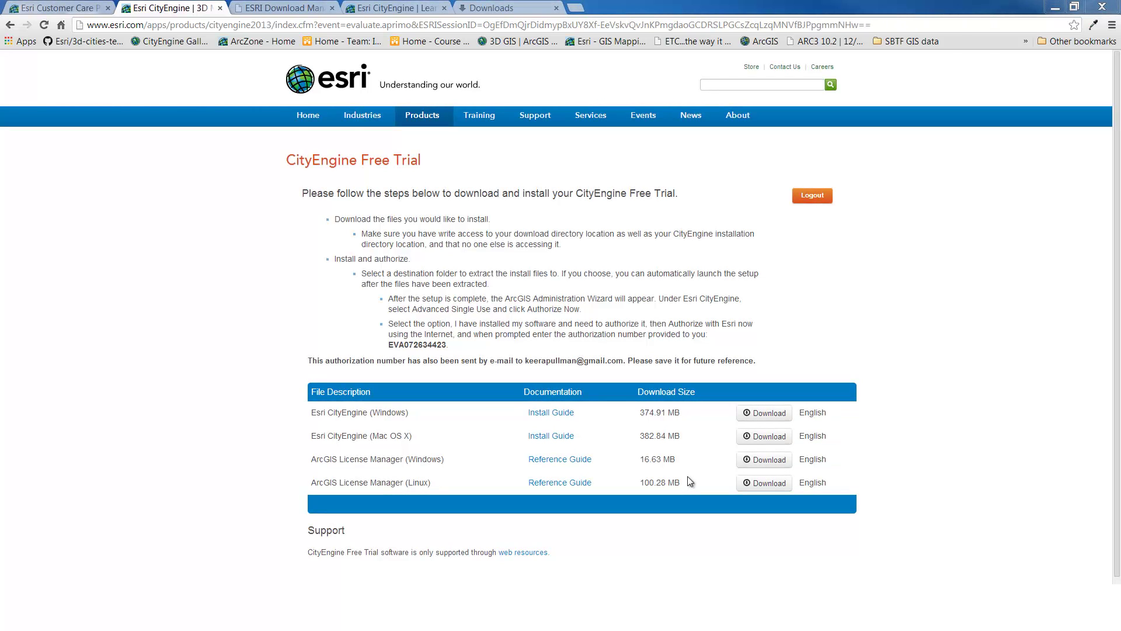
Step: Download the ArcGIS License Manager Windows installer directly, run it, and extract to the proposed folder
{"action": "left_click", "coordinate": [747, 464]}
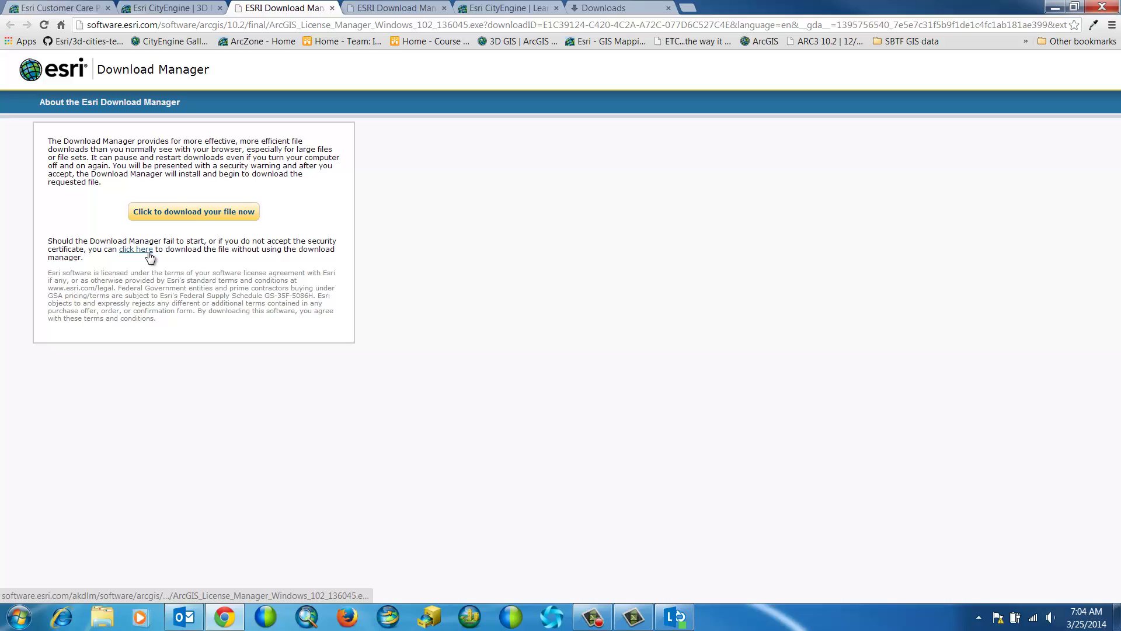
{"action": "left_click", "coordinate": [149, 251]}
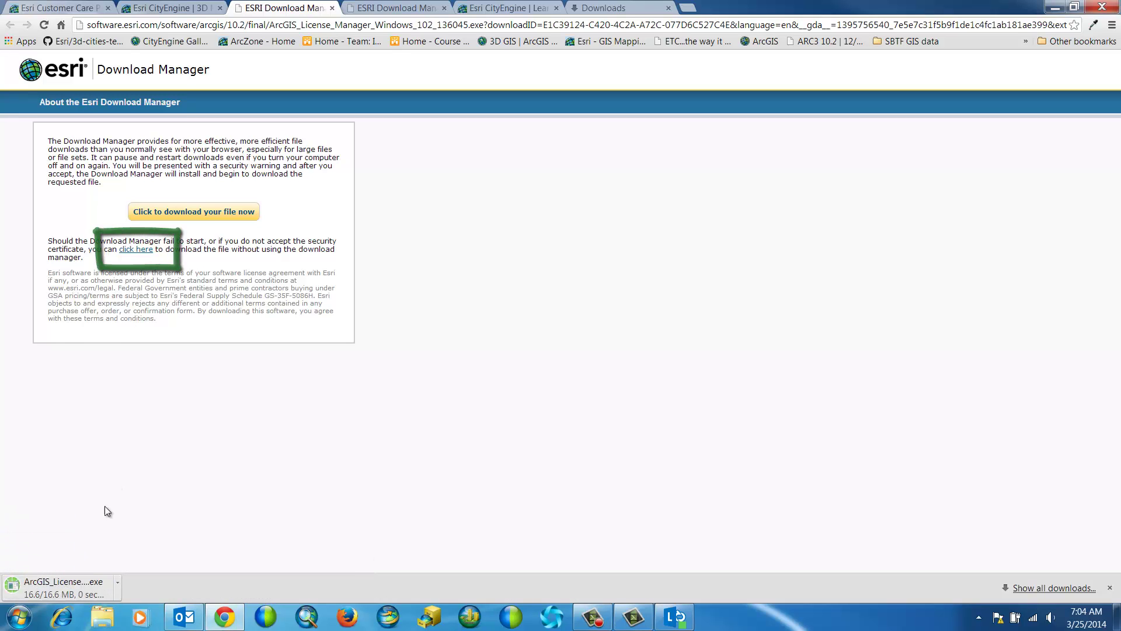
{"action": "left_click", "coordinate": [73, 585]}
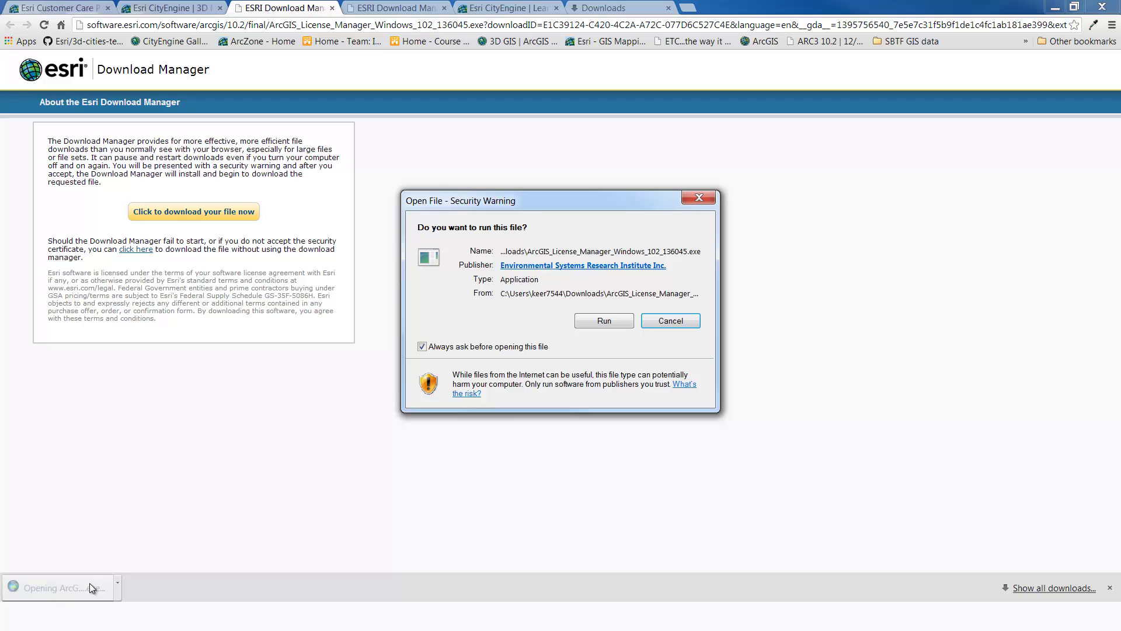
{"action": "left_click", "coordinate": [605, 322]}
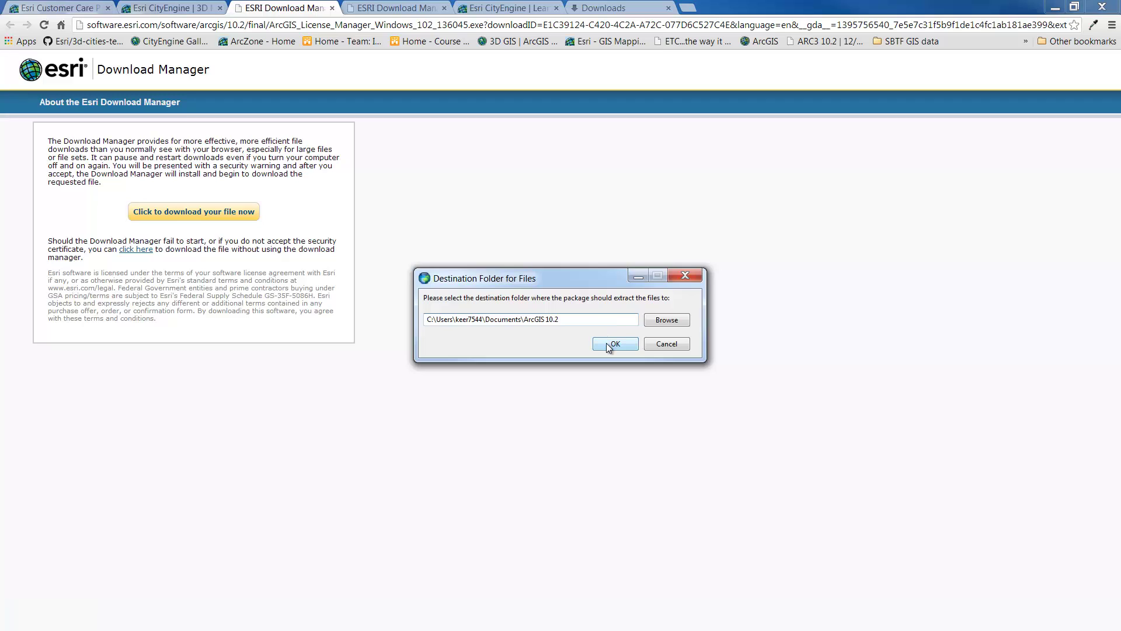
{"action": "left_click", "coordinate": [607, 345]}
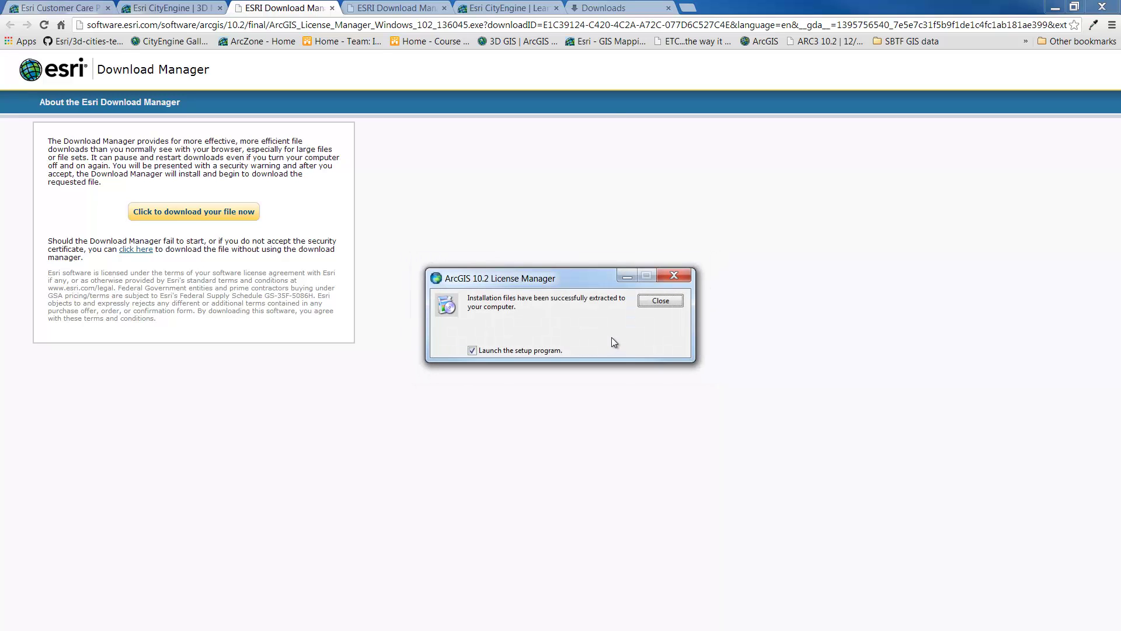
Step: Launch setup, accept the license agreement, keep the default install folder, and install License Manager
{"action": "left_click", "coordinate": [645, 302]}
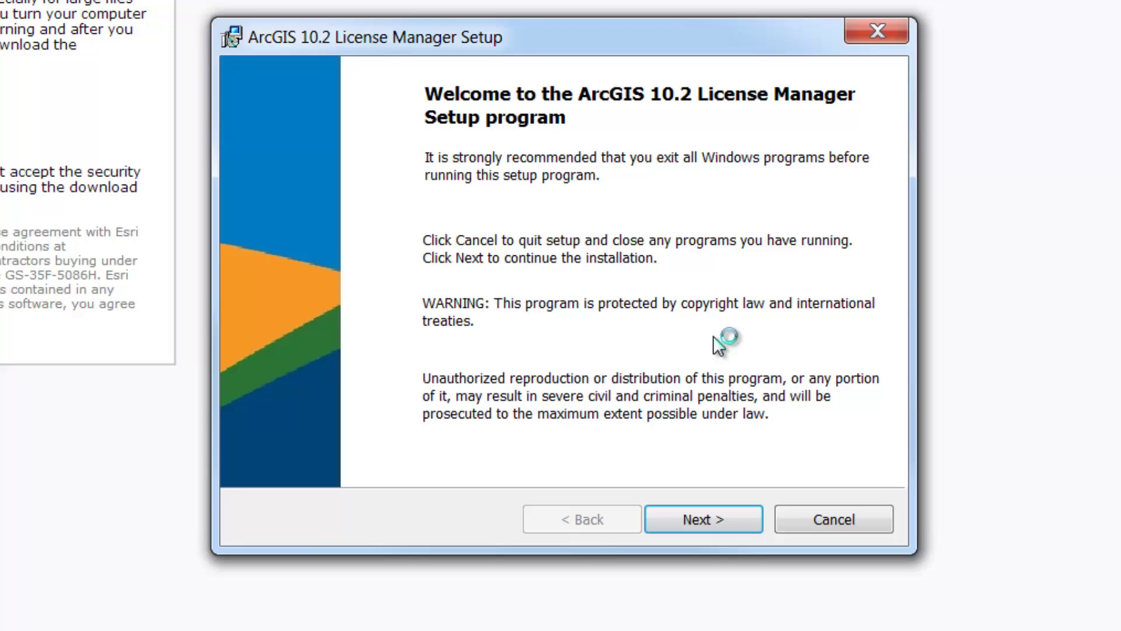
{"action": "left_click", "coordinate": [697, 526]}
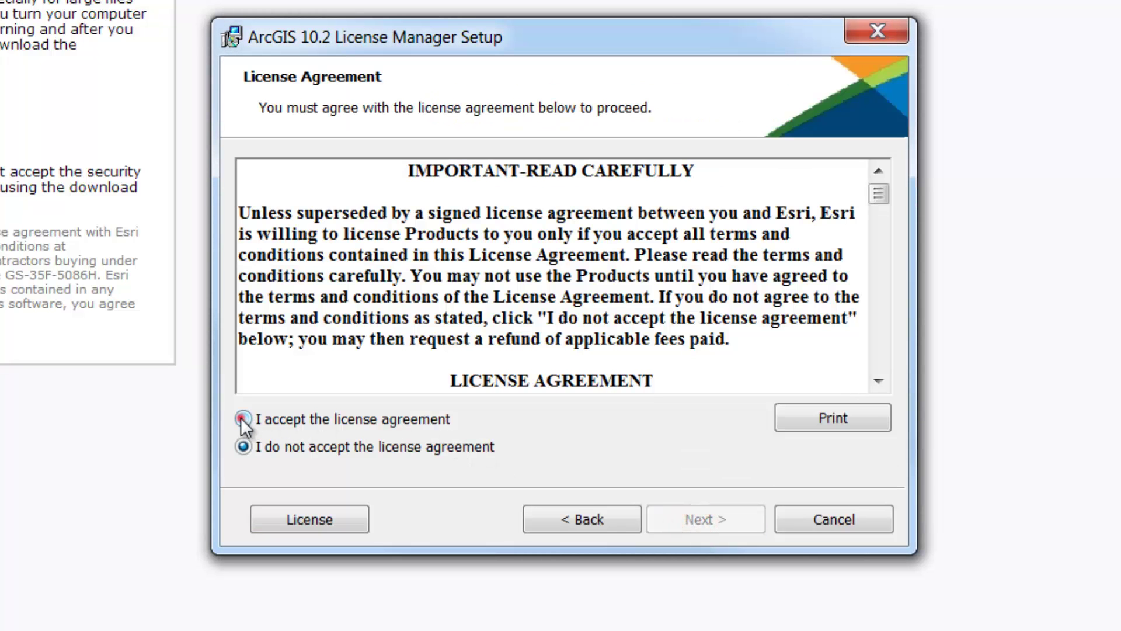
{"action": "left_click", "coordinate": [243, 419]}
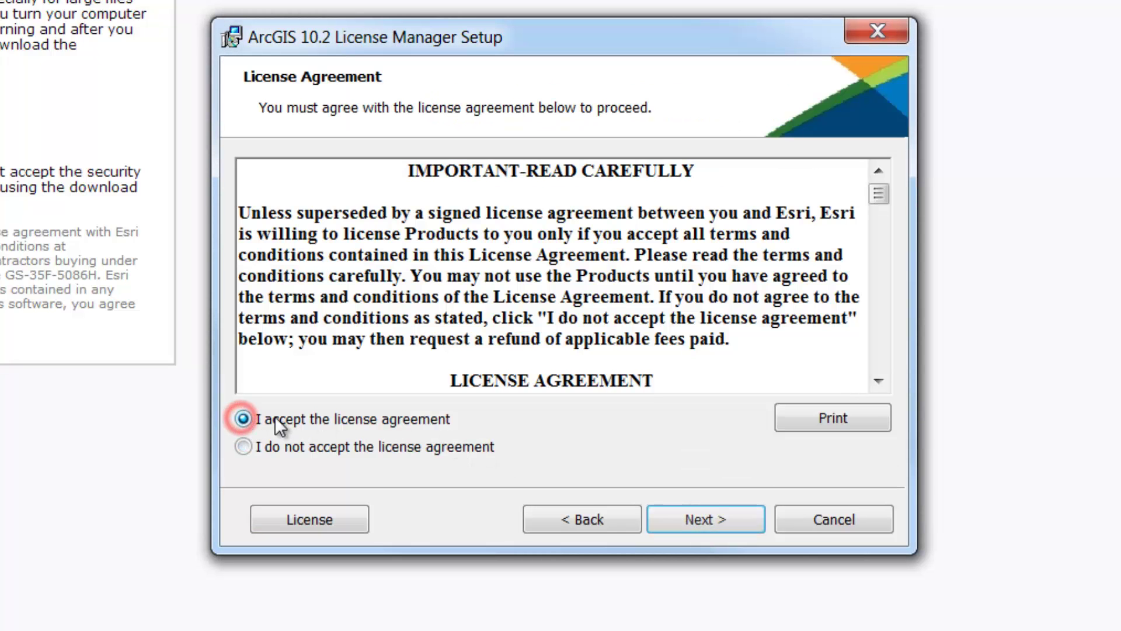
{"action": "left_click", "coordinate": [695, 525]}
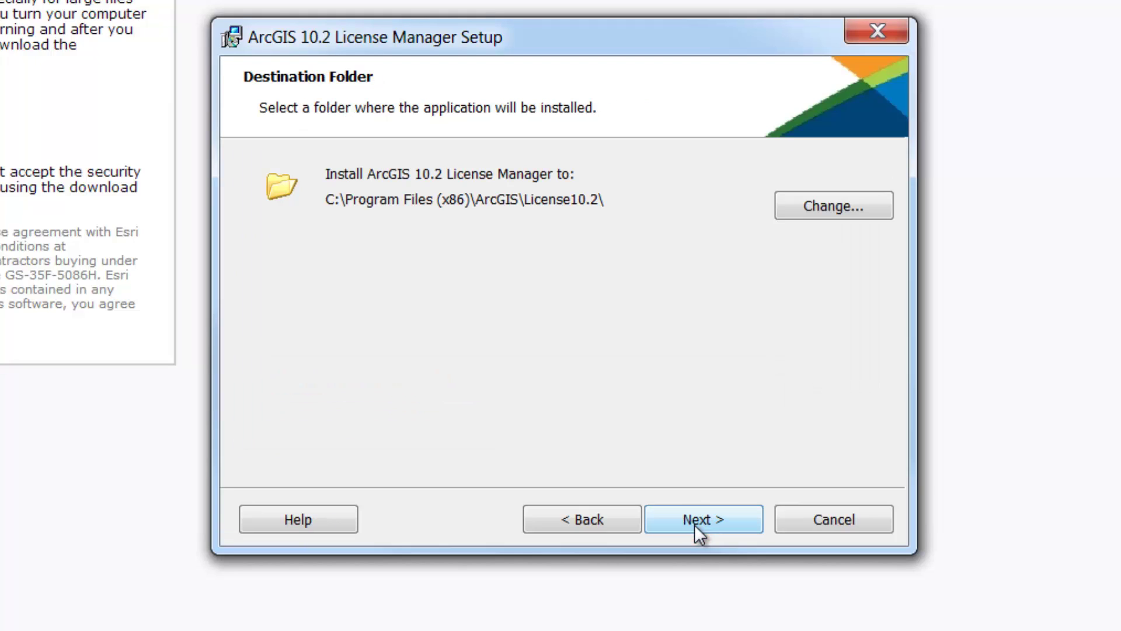
{"action": "left_click", "coordinate": [695, 524]}
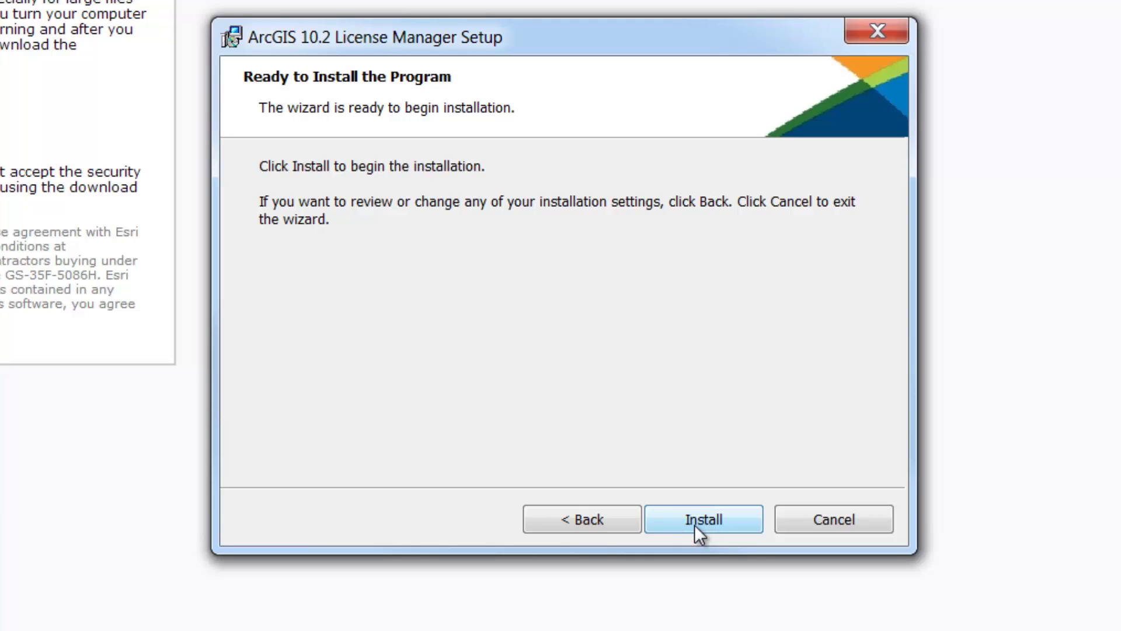
{"action": "left_click", "coordinate": [695, 525]}
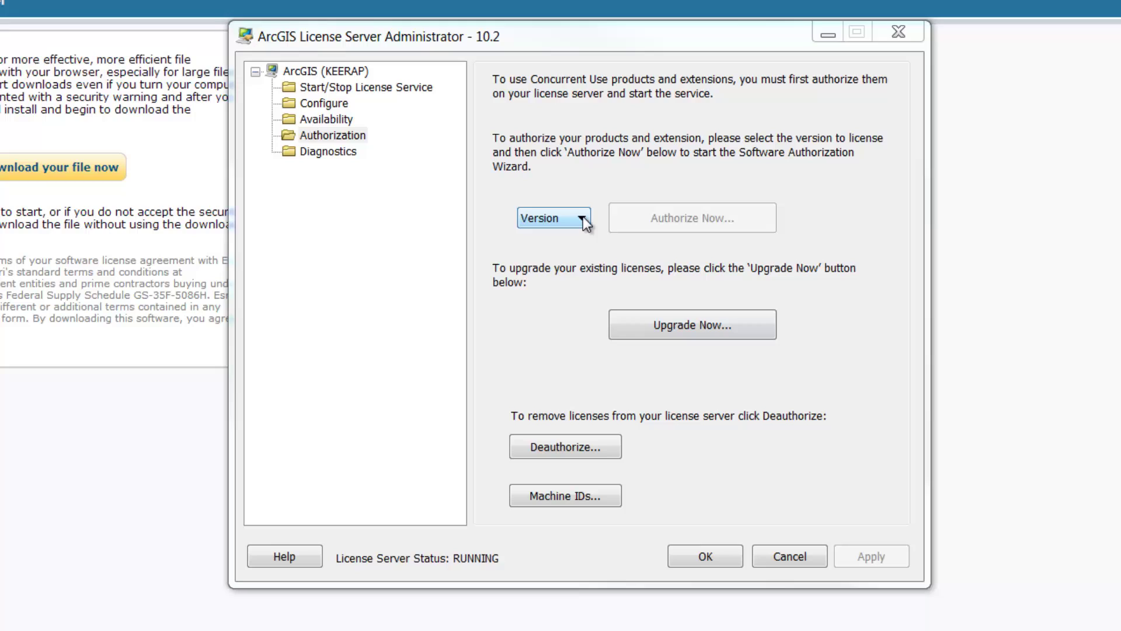
Step: Choose CE 2012-2013 as the license version and start authorizing it
{"action": "left_click", "coordinate": [583, 217]}
{"action": "left_click", "coordinate": [559, 267]}
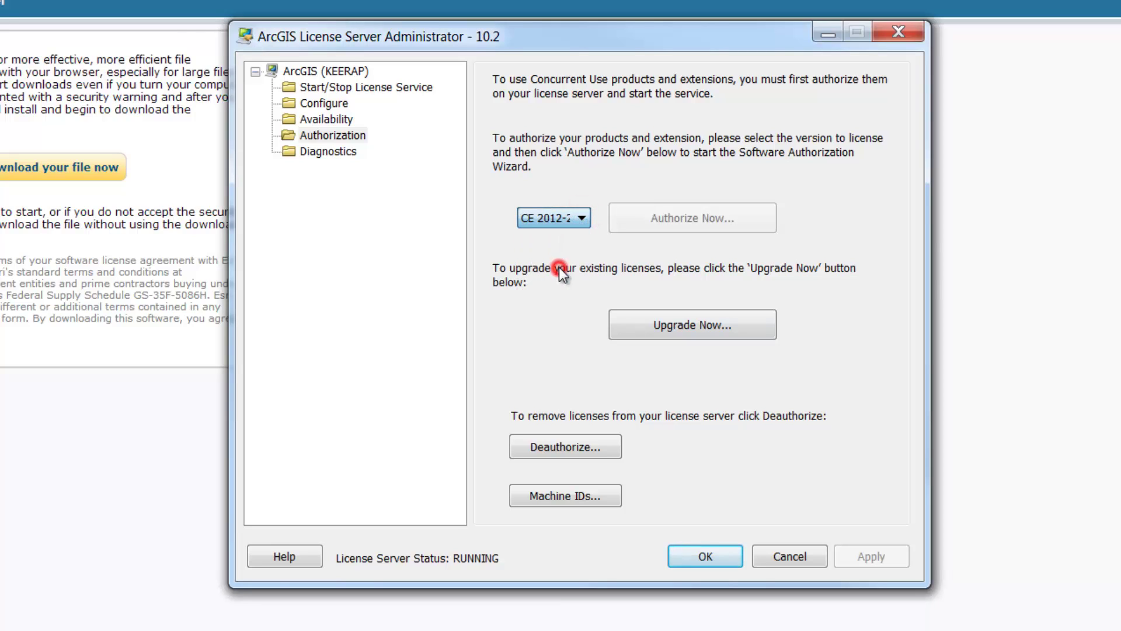
{"action": "left_click", "coordinate": [660, 228]}
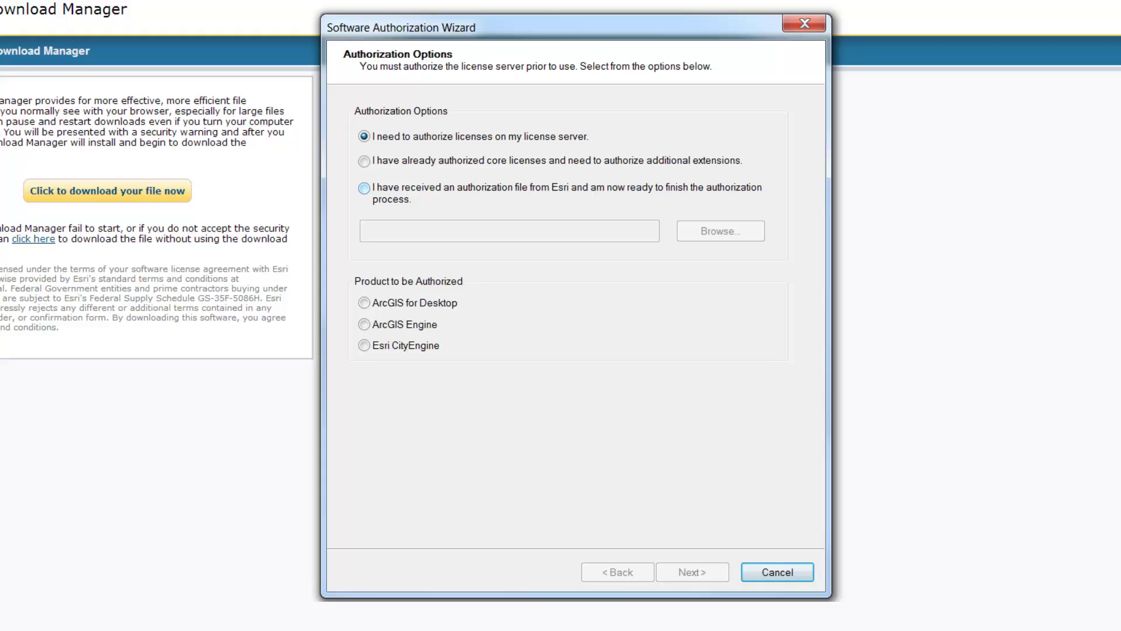
Step: Load the authorization file from C:\_00_Licenses and continue to the Authorization Method step
{"action": "left_click", "coordinate": [364, 187]}
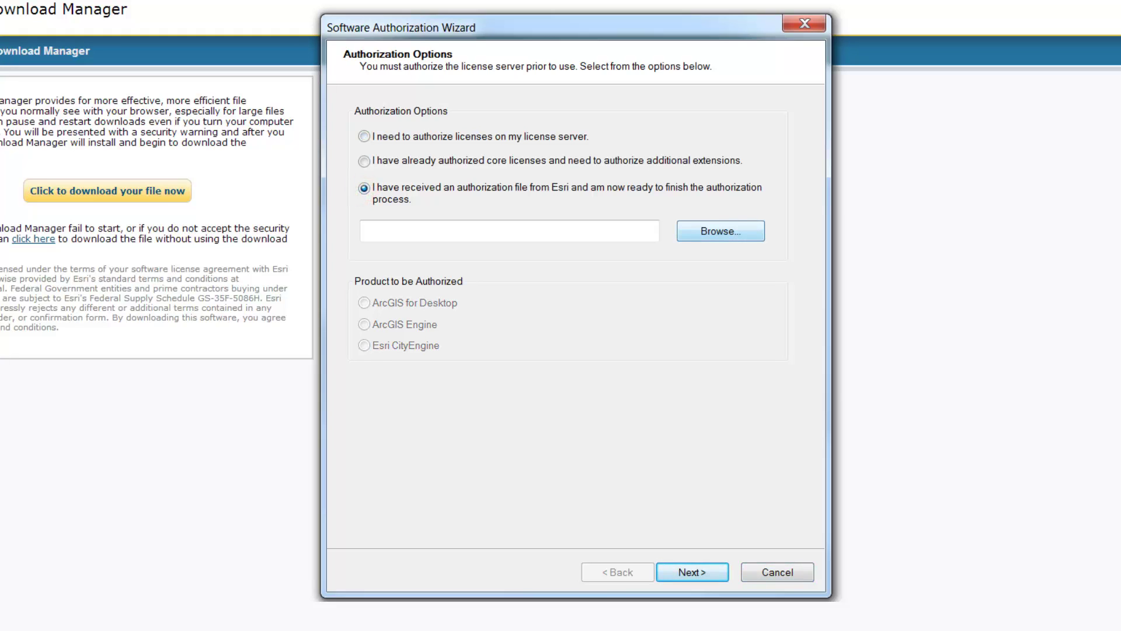
{"action": "left_click", "coordinate": [694, 234]}
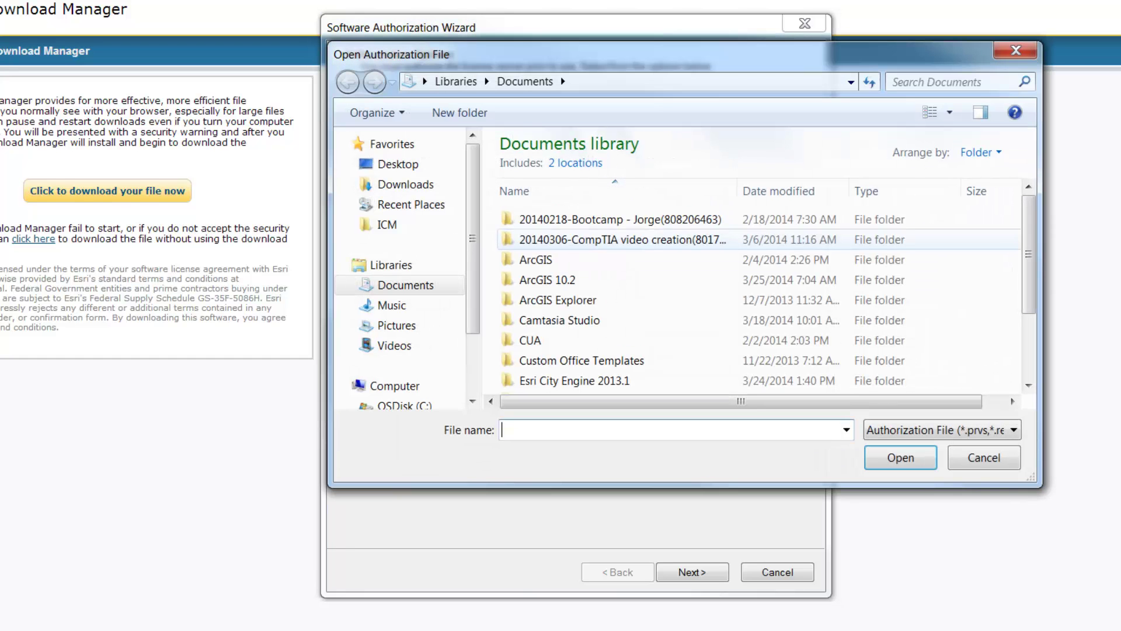
{"action": "left_click", "coordinate": [409, 403]}
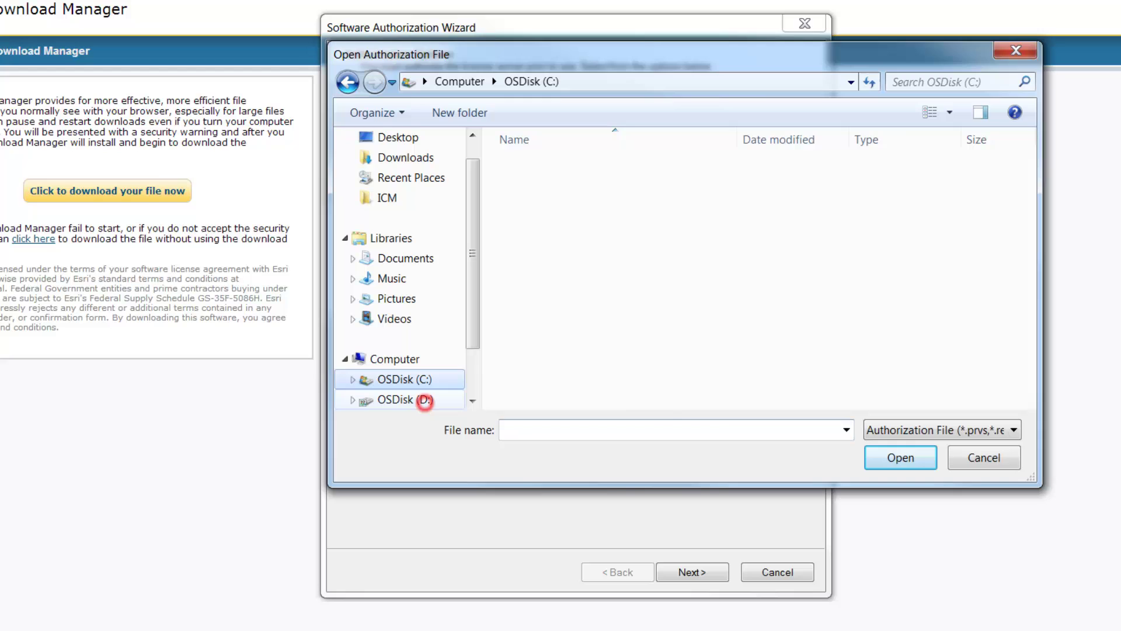
{"action": "double_click", "coordinate": [555, 167]}
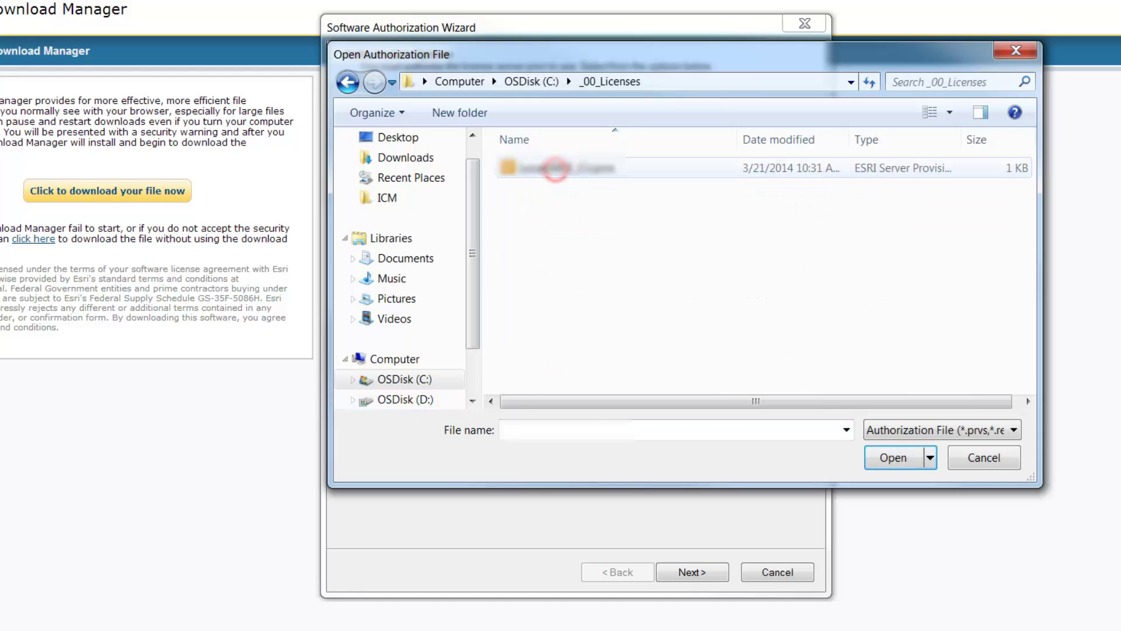
{"action": "left_click", "coordinate": [556, 169]}
{"action": "left_click", "coordinate": [893, 457]}
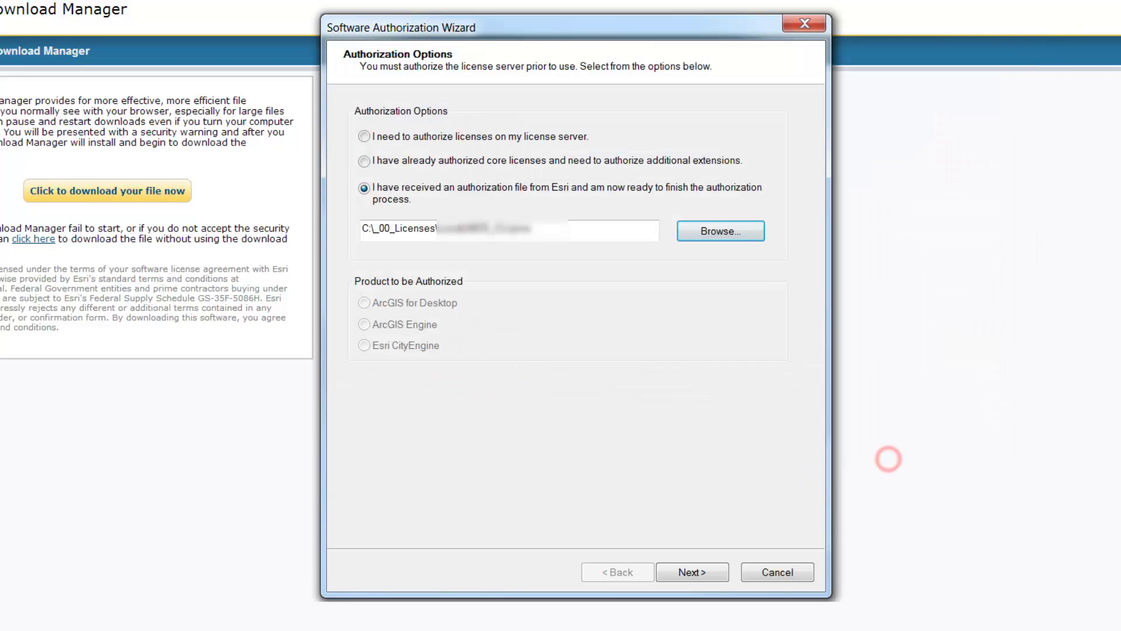
{"action": "left_click", "coordinate": [691, 572]}
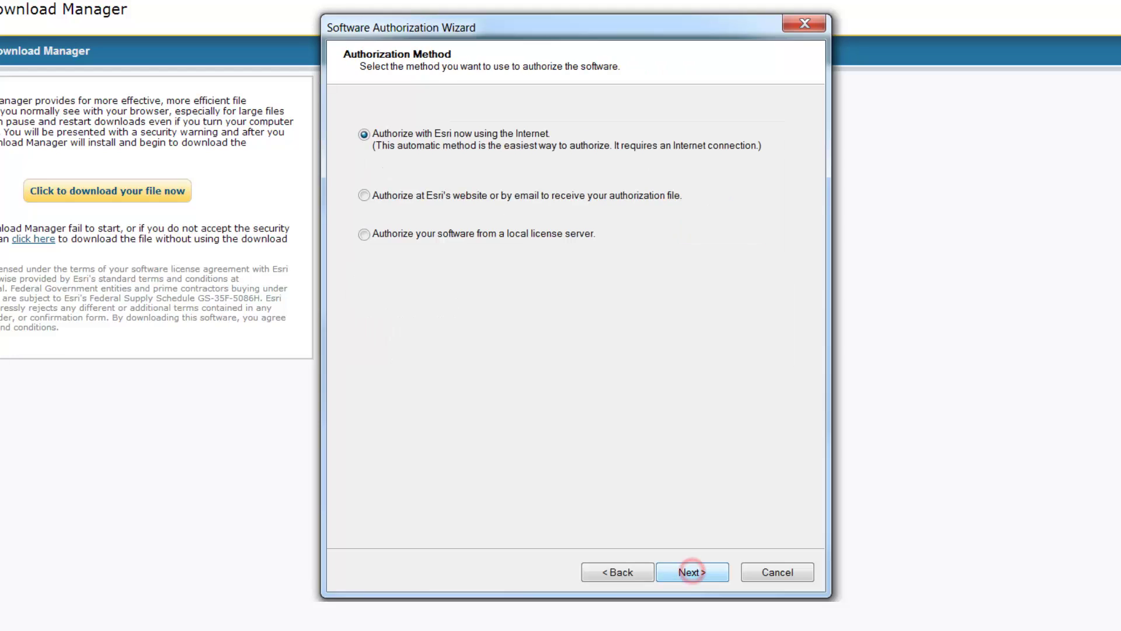
Step: Enter the contact e-mail address in the authorization information form
{"action": "left_click", "coordinate": [693, 572]}
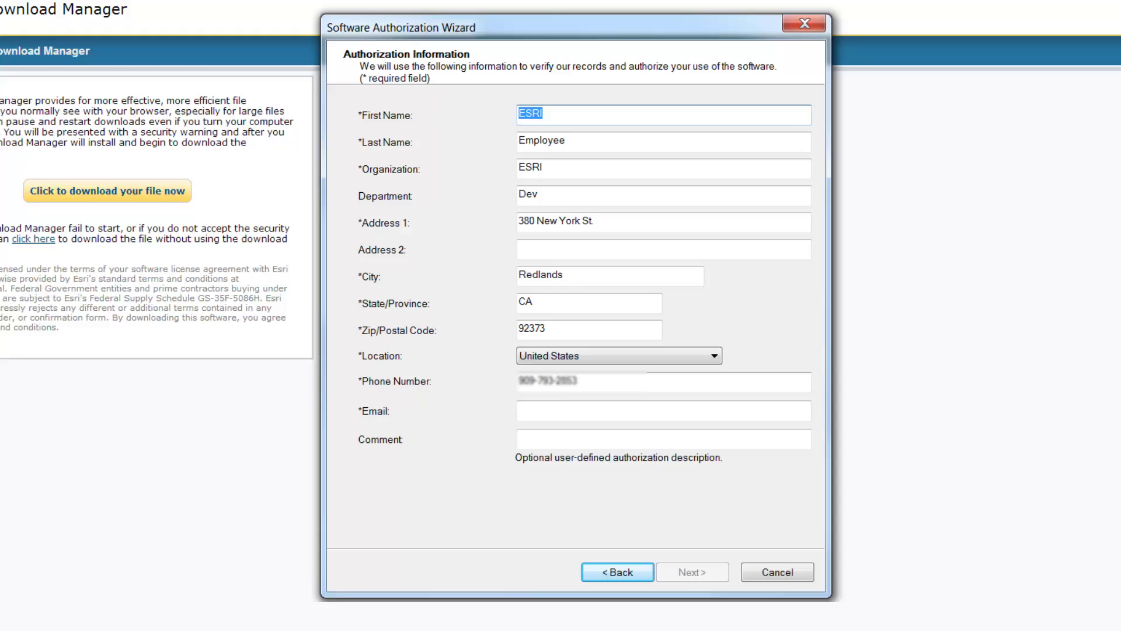
{"action": "left_click", "coordinate": [580, 414]}
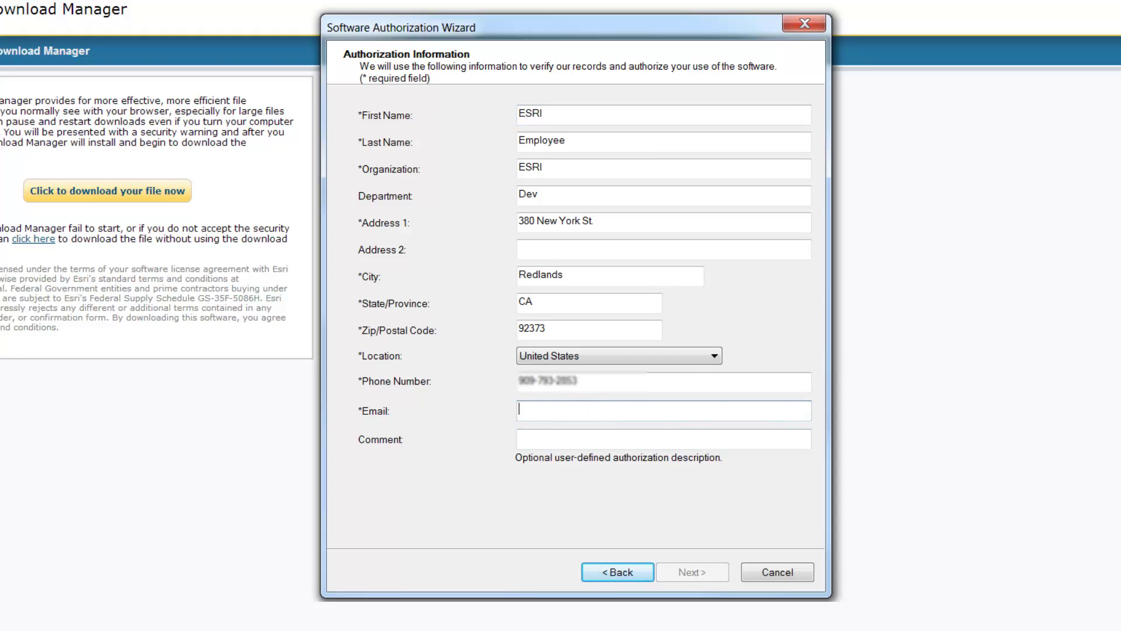
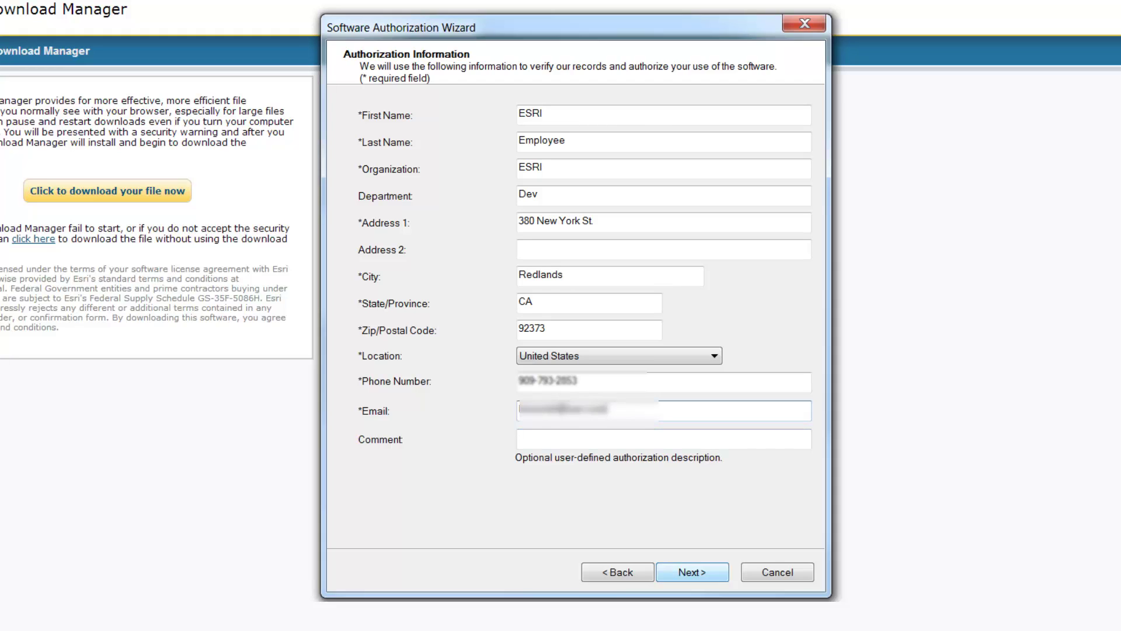
{"action": "left_click", "coordinate": [689, 571]}
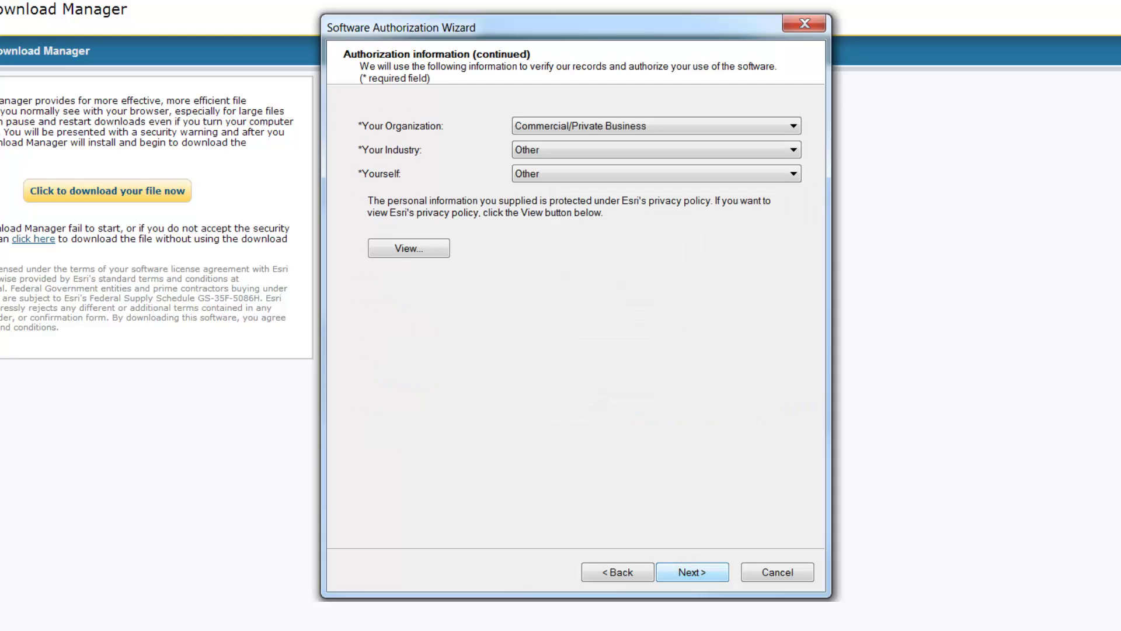
Step: Submit the authorization numbers, finish the wizard, and check Availability for CityEngine Advanced and Basic
{"action": "left_click", "coordinate": [689, 571]}
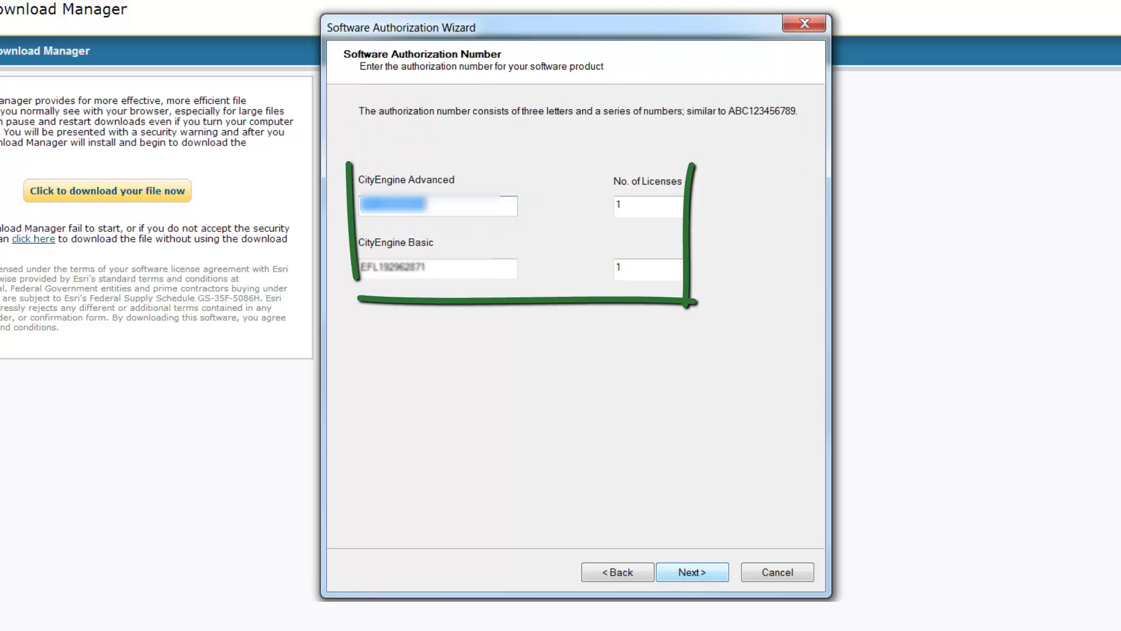
{"action": "left_click", "coordinate": [688, 573]}
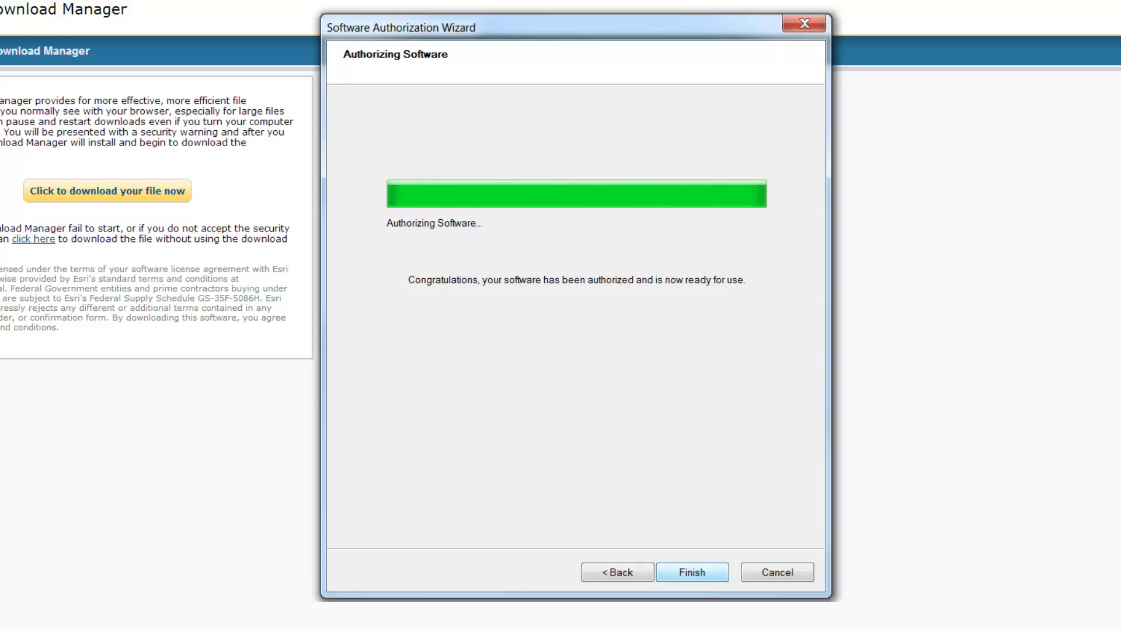
{"action": "left_click", "coordinate": [690, 571]}
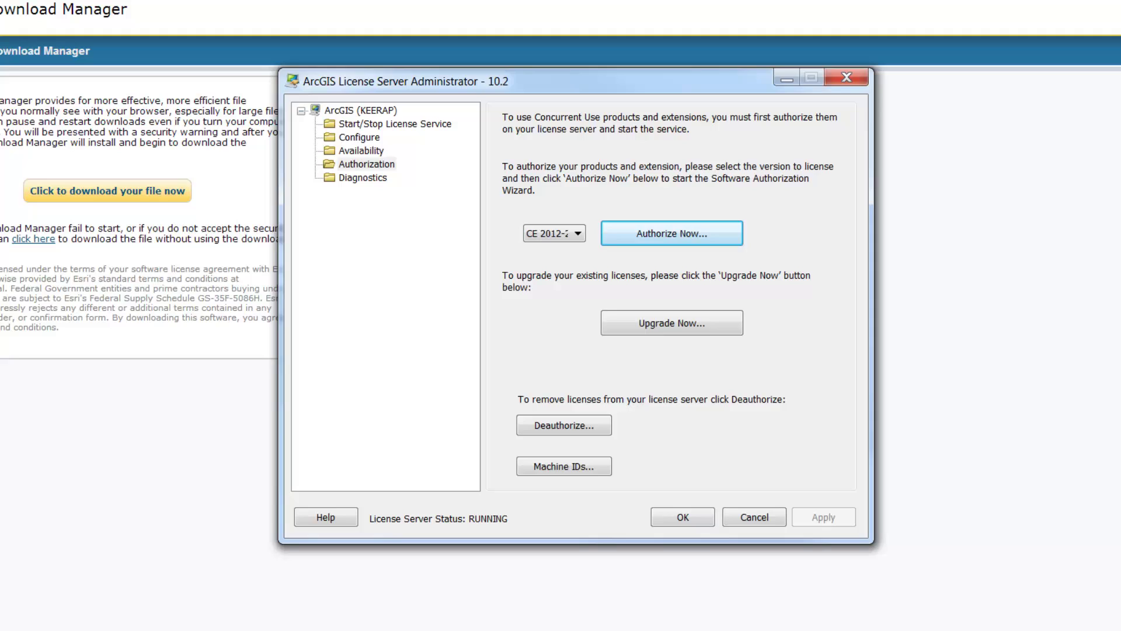
{"action": "left_click", "coordinate": [361, 151]}
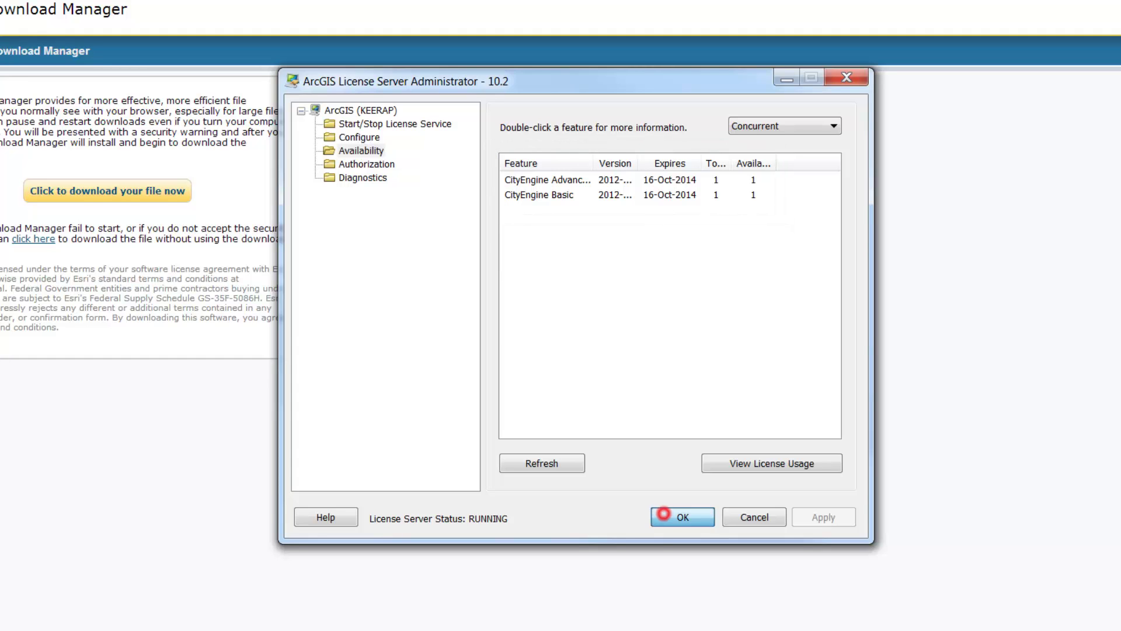
Step: Close the License Server Administrator and expand Esri > CityEngine 2013 under All Programs
{"action": "key", "text": "Return"}
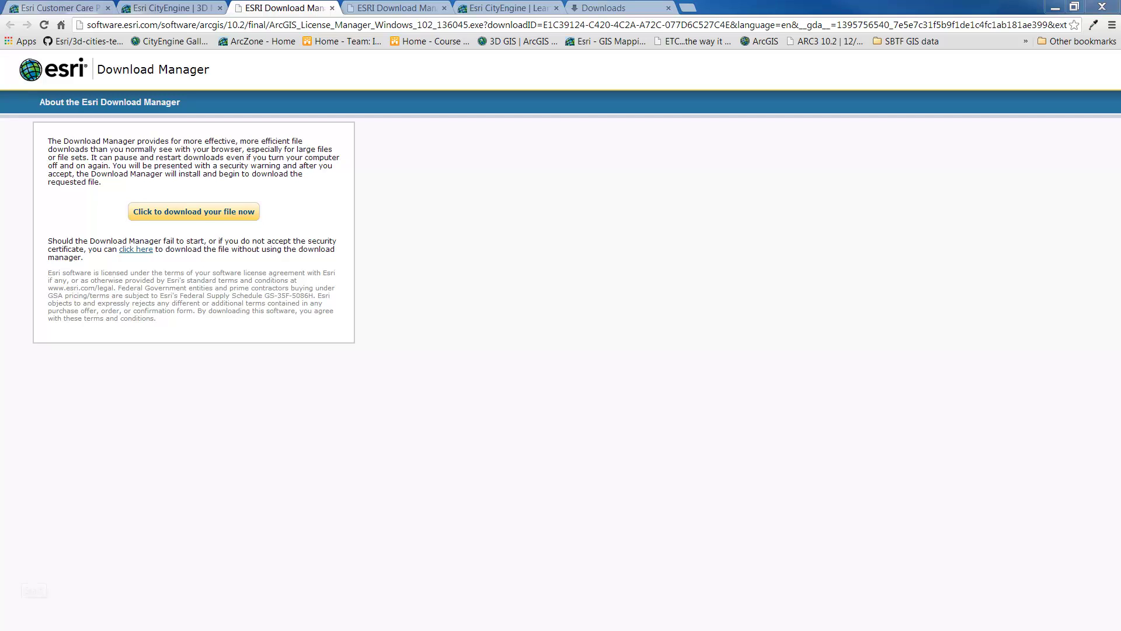
{"action": "key", "text": "super"}
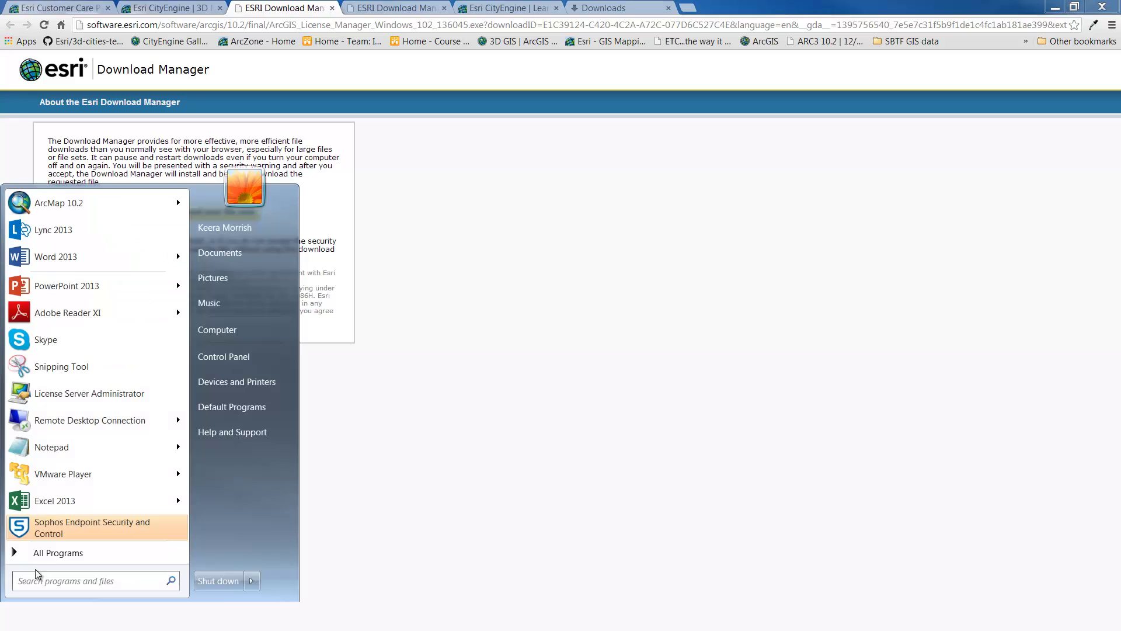
{"action": "left_click", "coordinate": [40, 554]}
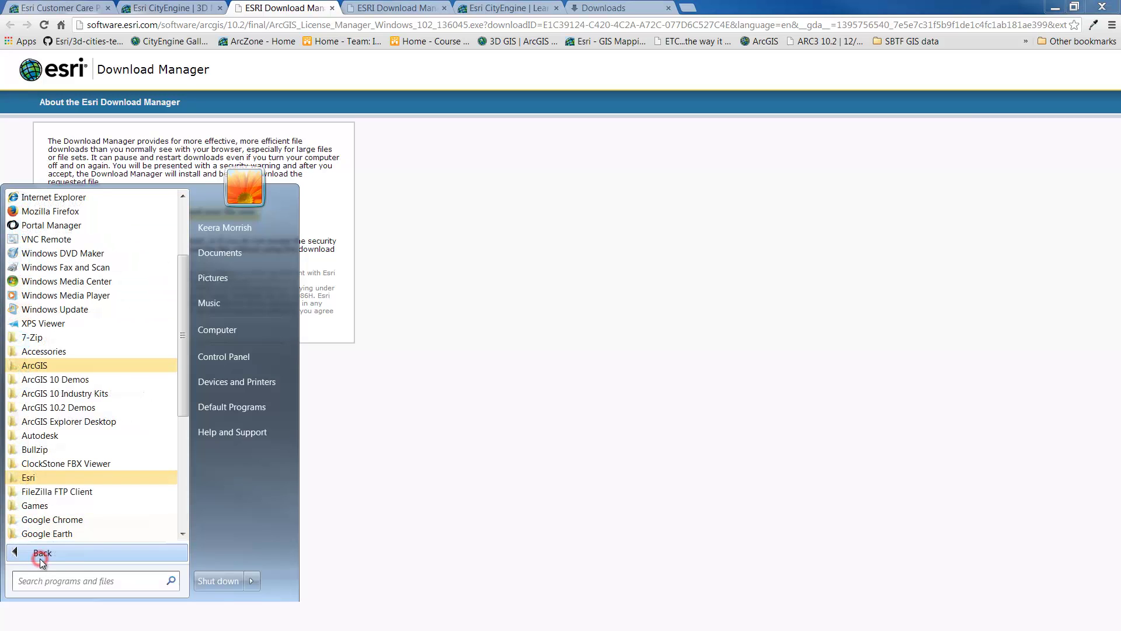
{"action": "left_click", "coordinate": [44, 478]}
{"action": "left_click", "coordinate": [52, 492]}
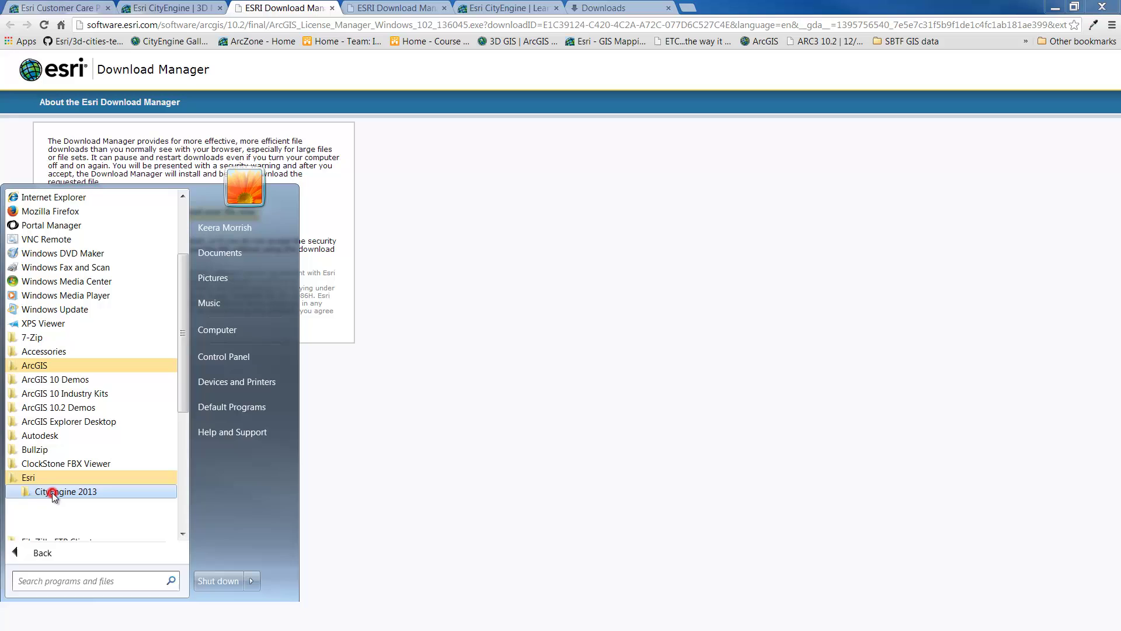
Step: Set CityEngine to Advanced Concurrent Use with the chosen License Manager in ArcGIS Administrator and save
{"action": "left_click", "coordinate": [75, 518]}
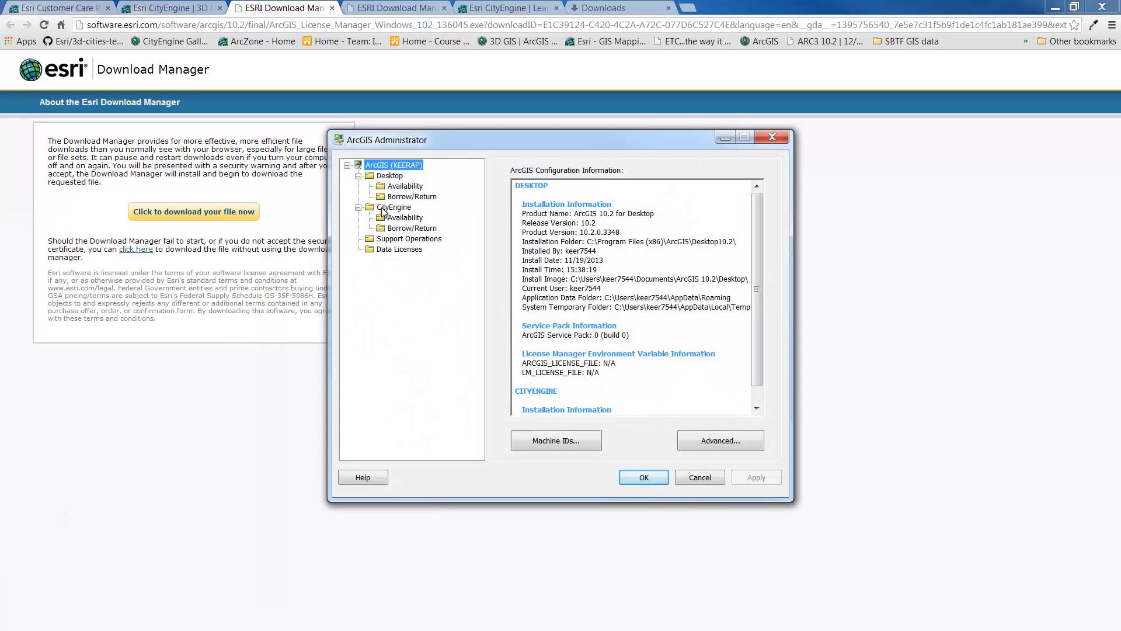
{"action": "left_click", "coordinate": [386, 209]}
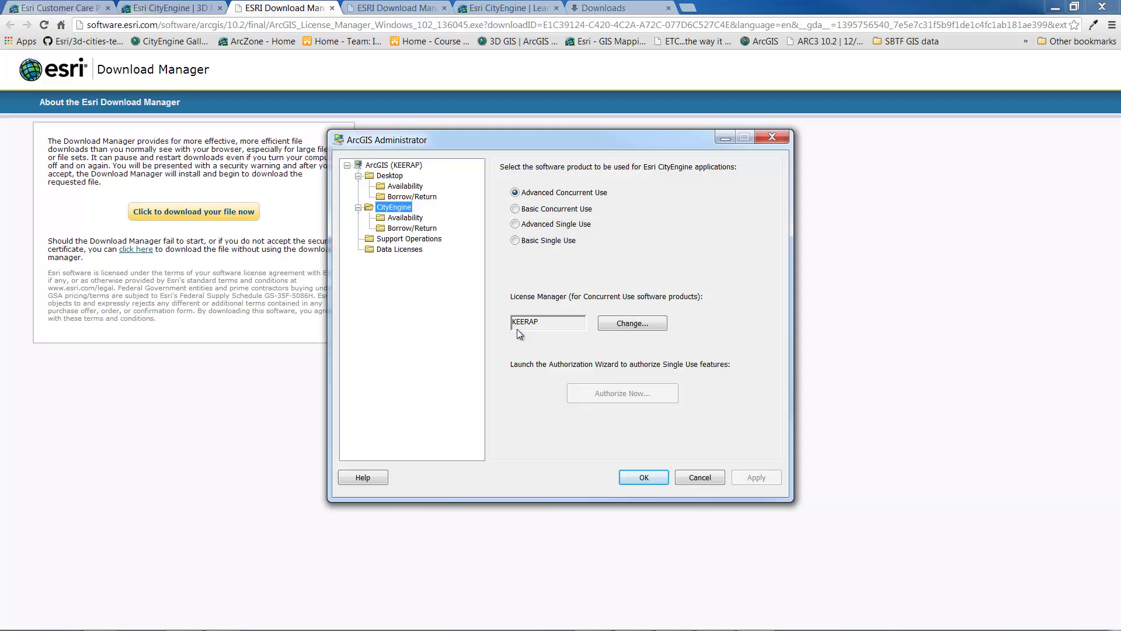
{"action": "left_click", "coordinate": [608, 327]}
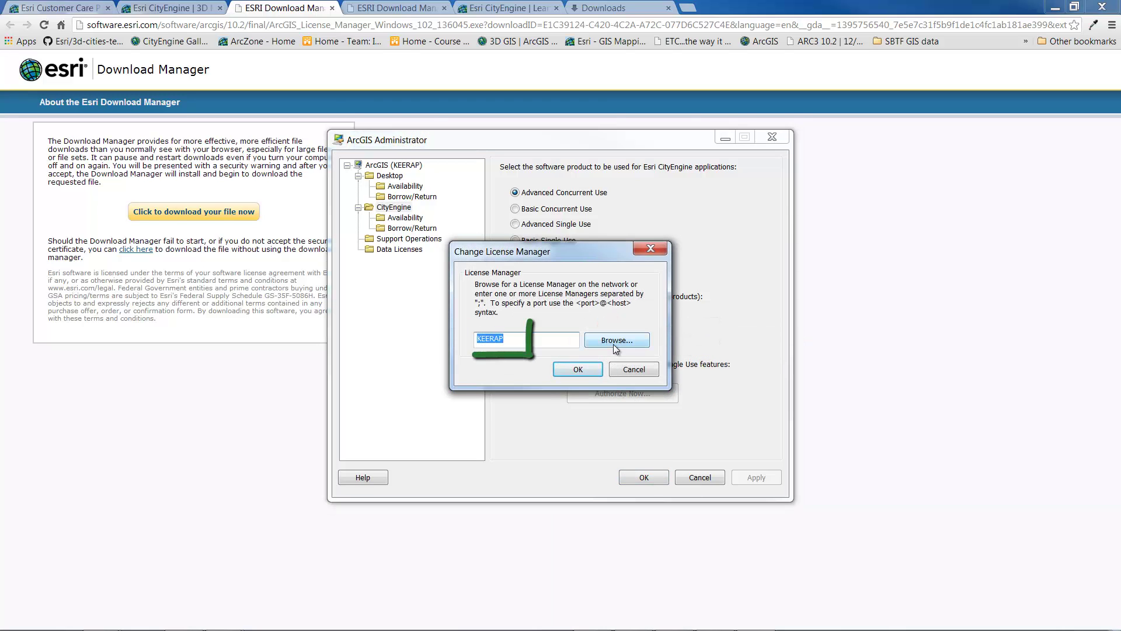
{"action": "left_click", "coordinate": [542, 339]}
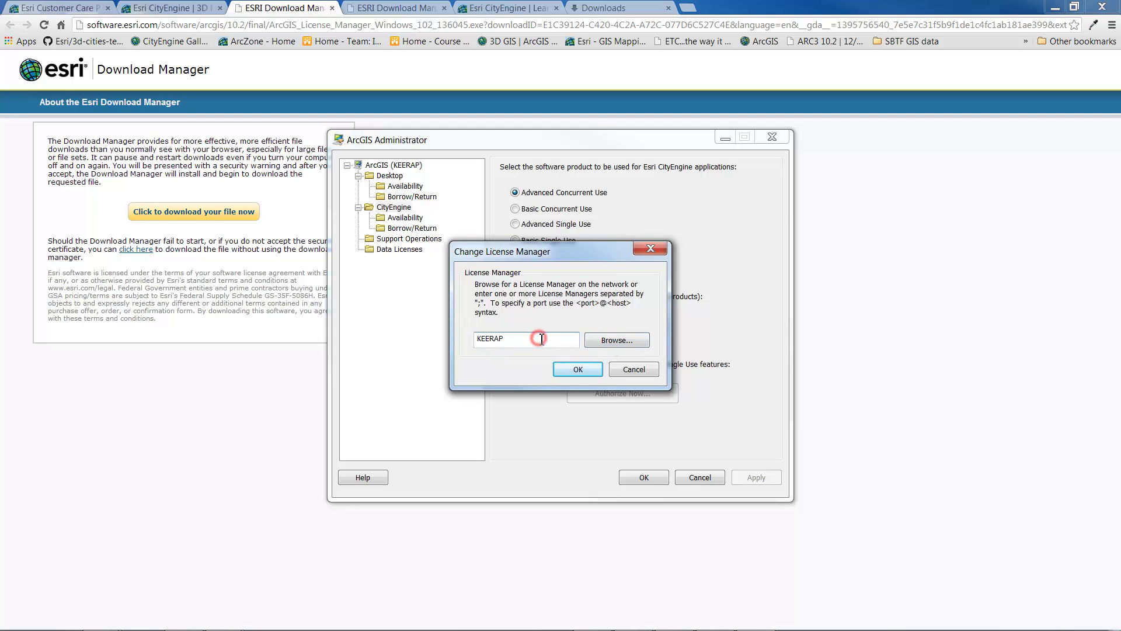
{"action": "left_click", "coordinate": [569, 368]}
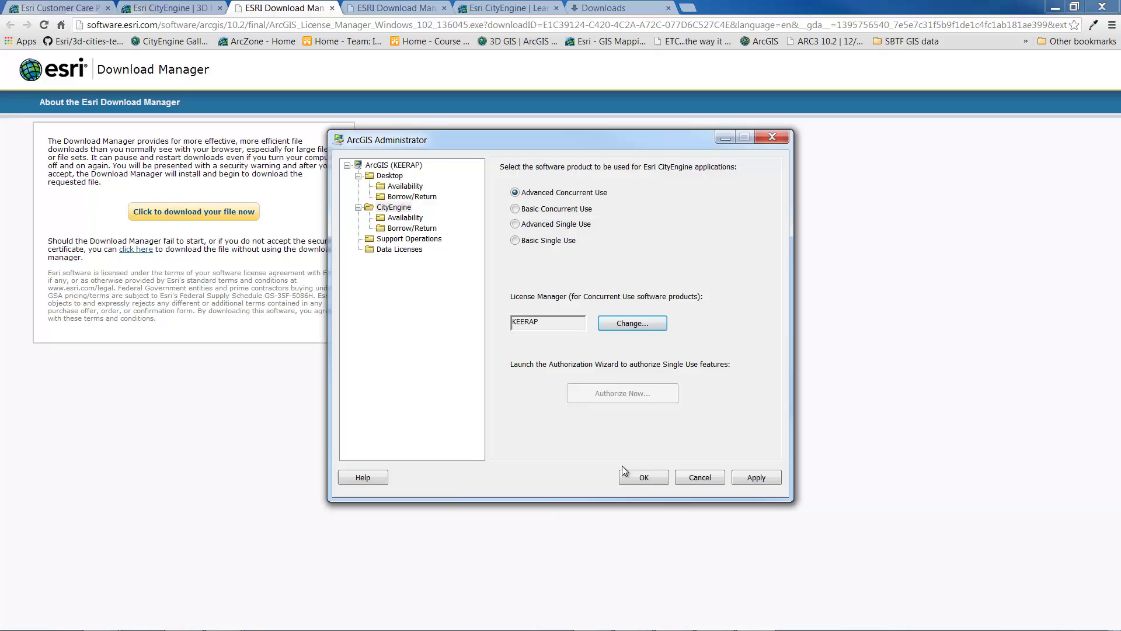
{"action": "left_click", "coordinate": [633, 479]}
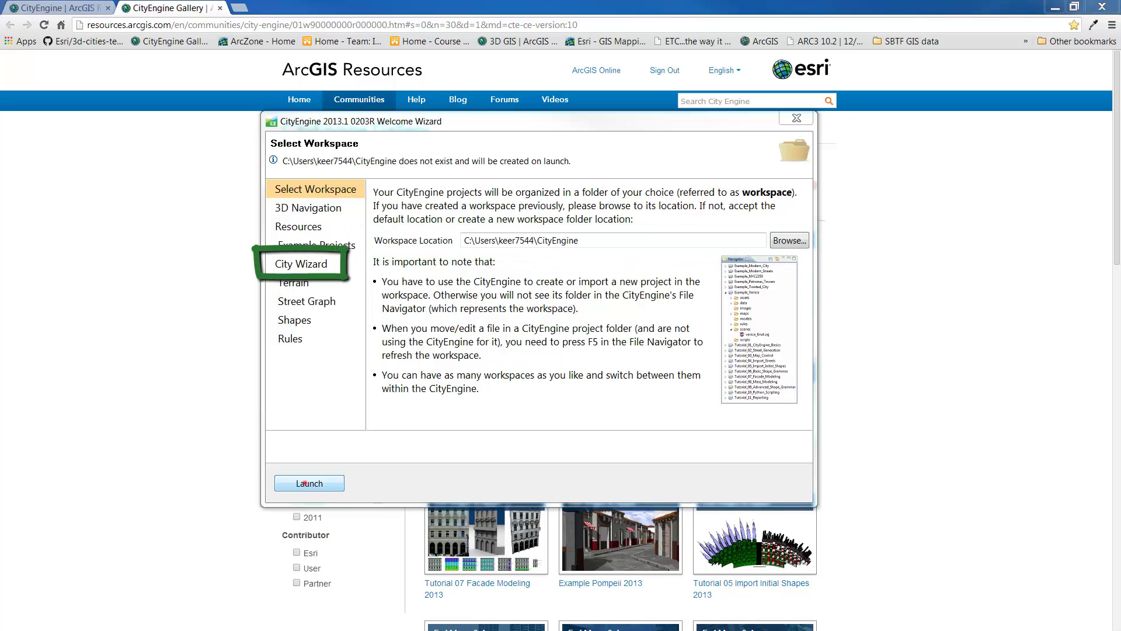
Step: Launch CityEngine with the default workspace location
{"action": "left_click", "coordinate": [309, 483]}
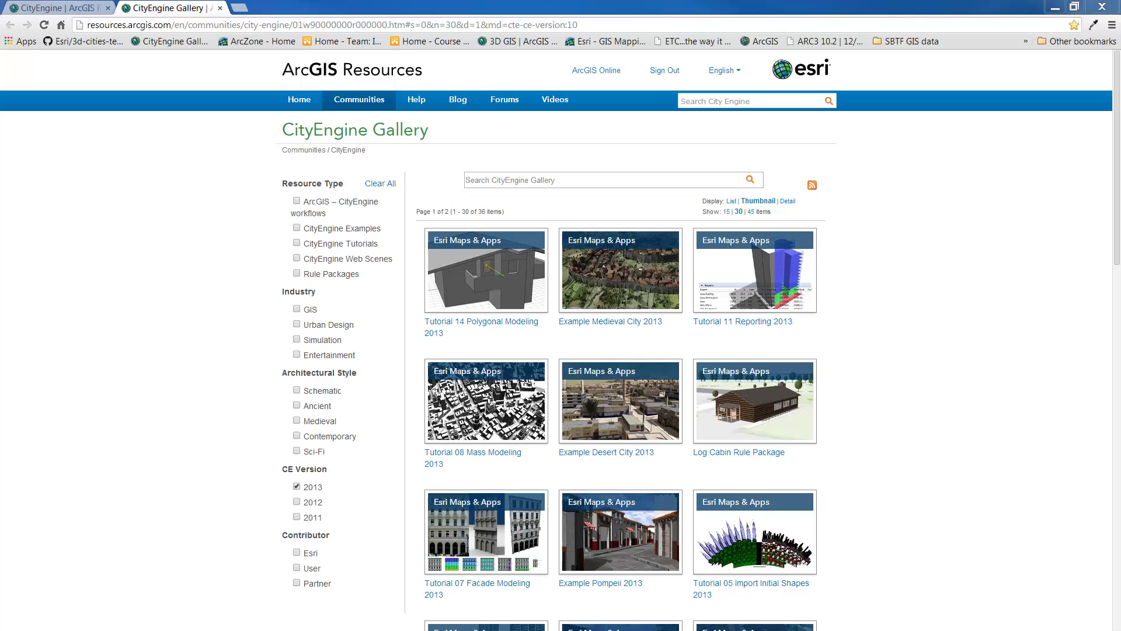
Step: Start CityEngine 2013 from the Esri folder in All Programs
{"action": "left_click", "coordinate": [18, 620]}
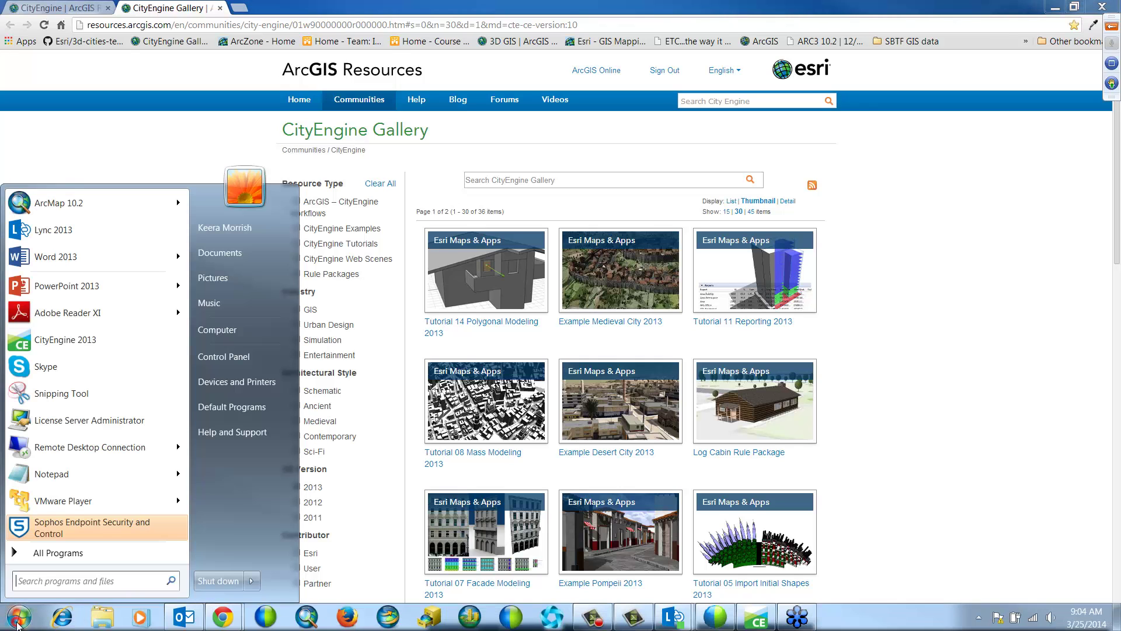
{"action": "left_click", "coordinate": [43, 553]}
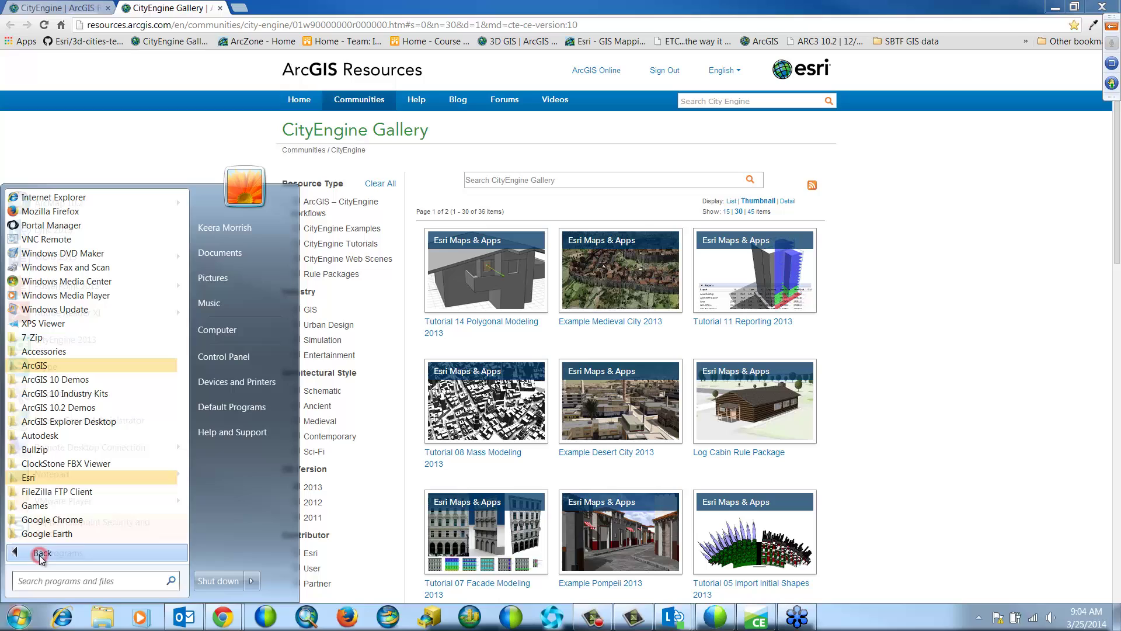
{"action": "left_click", "coordinate": [46, 478]}
{"action": "left_click", "coordinate": [49, 492]}
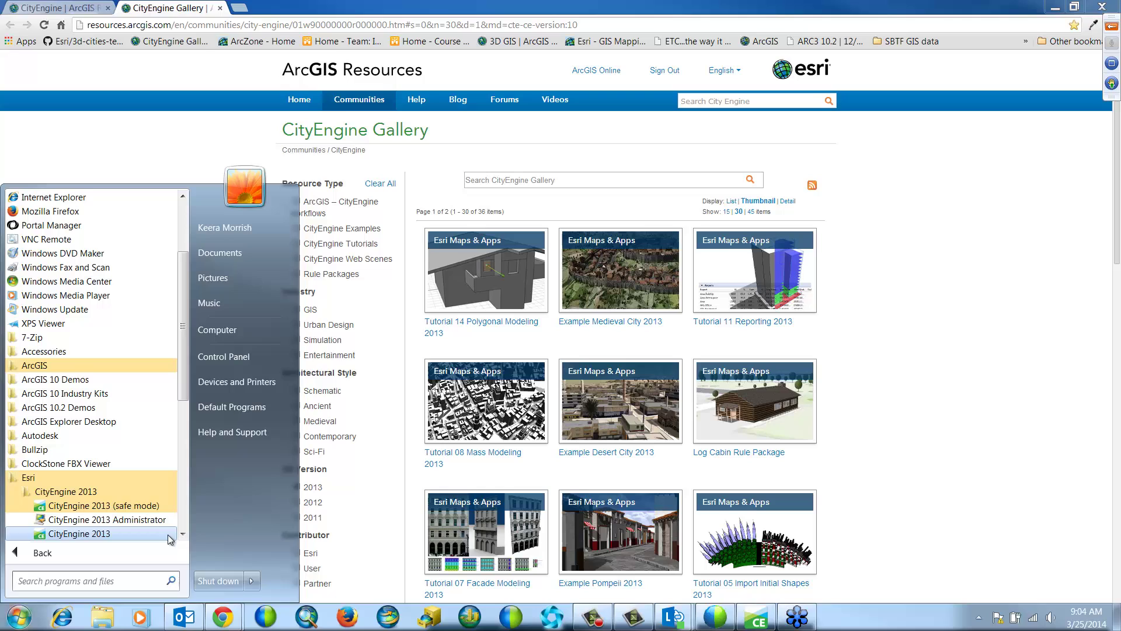
{"action": "left_click", "coordinate": [99, 535]}
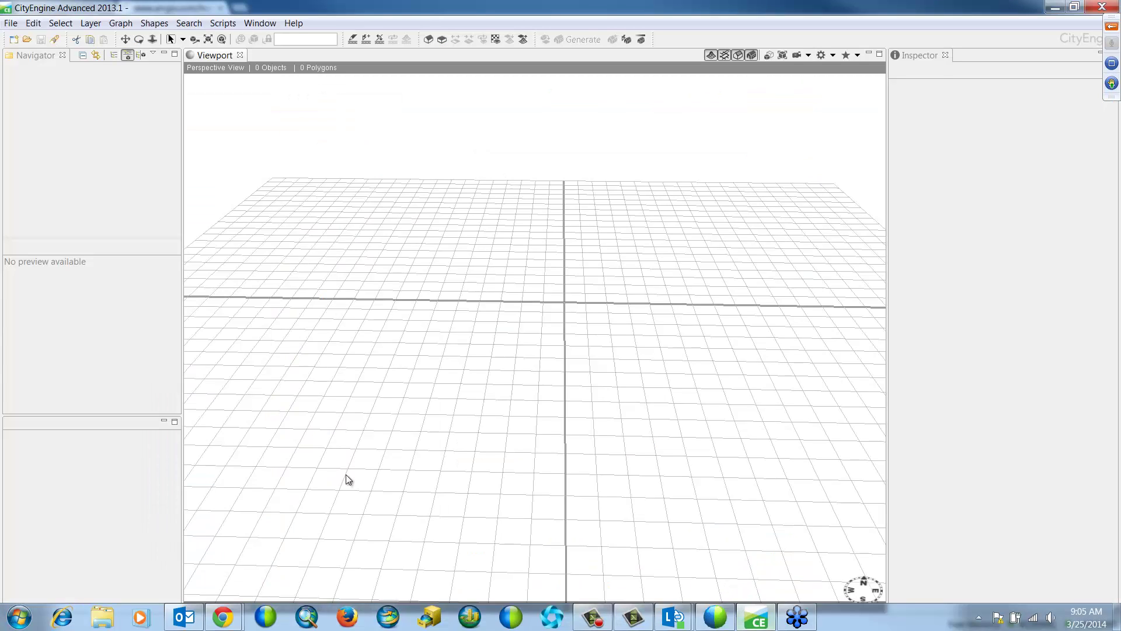
Step: Start a new City Wizard from File > New and advance to its Terrain page
{"action": "left_click", "coordinate": [11, 24]}
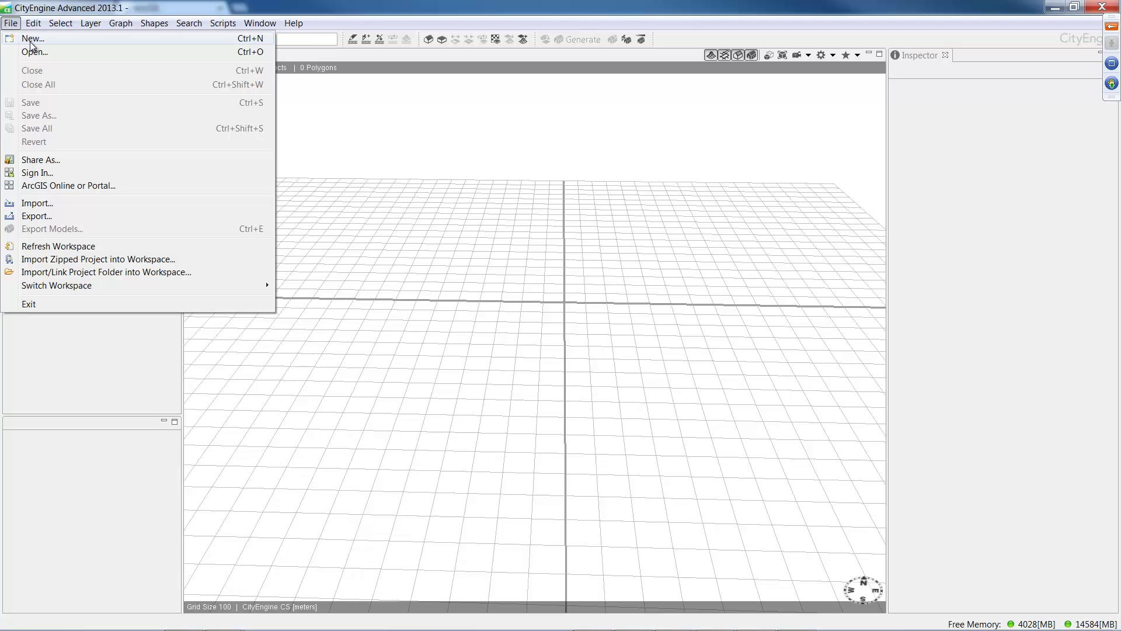
{"action": "left_click", "coordinate": [31, 41]}
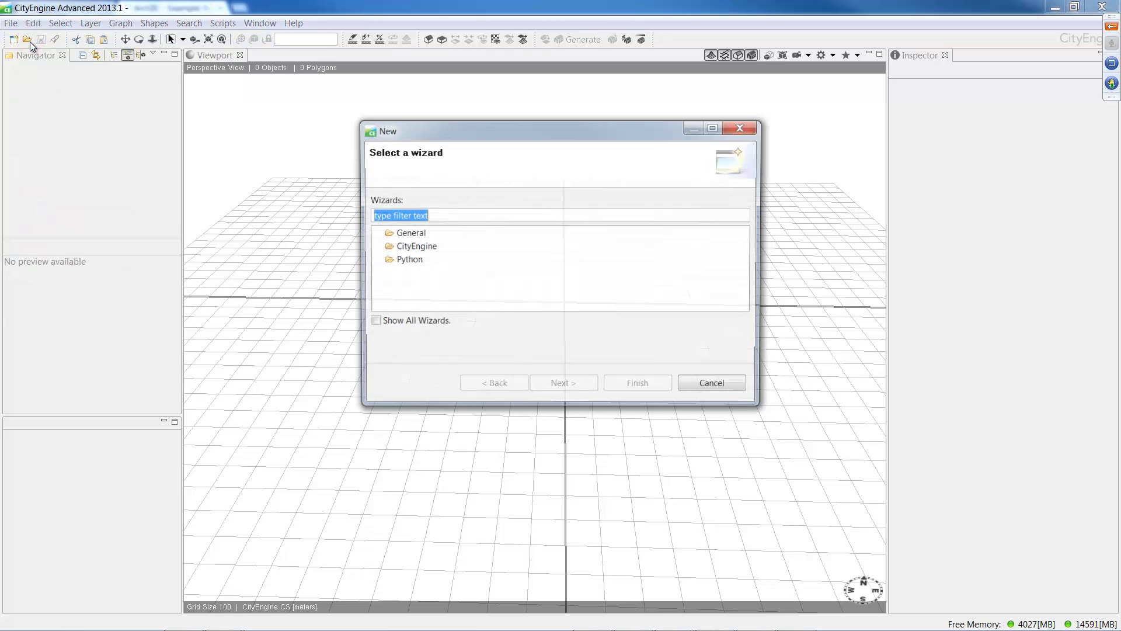
{"action": "left_click", "coordinate": [376, 247]}
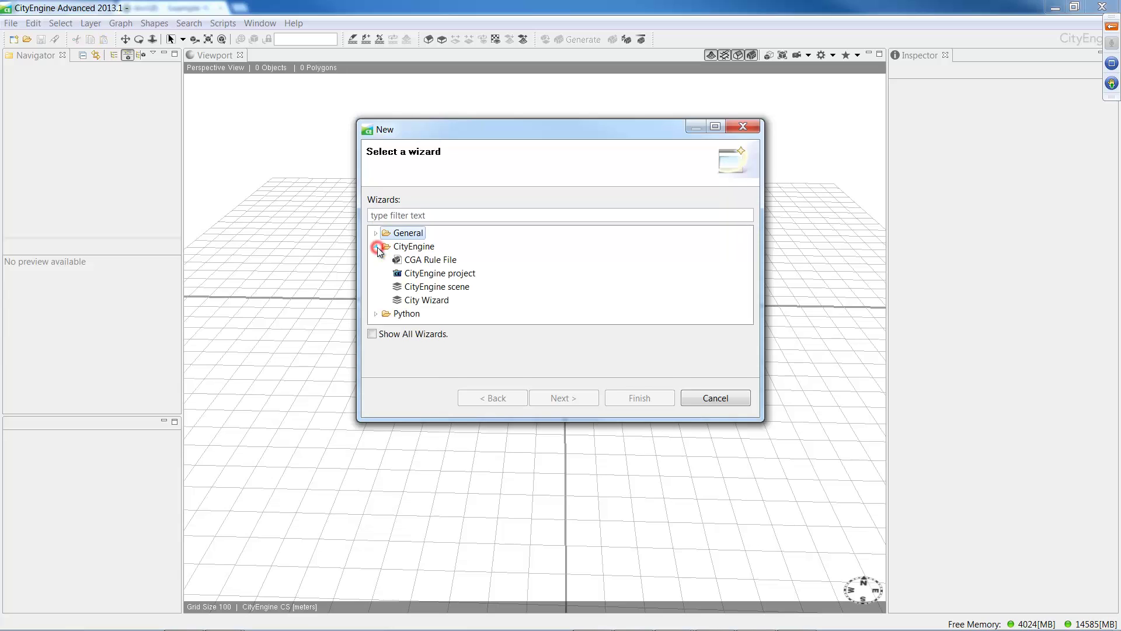
{"action": "left_click", "coordinate": [425, 301]}
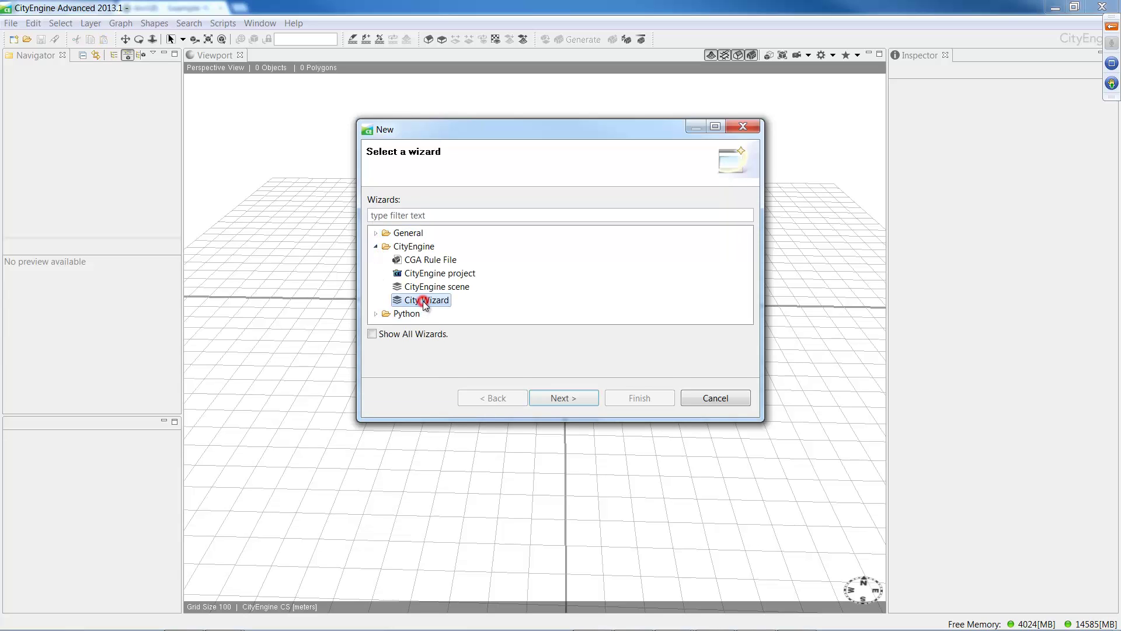
{"action": "left_click", "coordinate": [553, 402]}
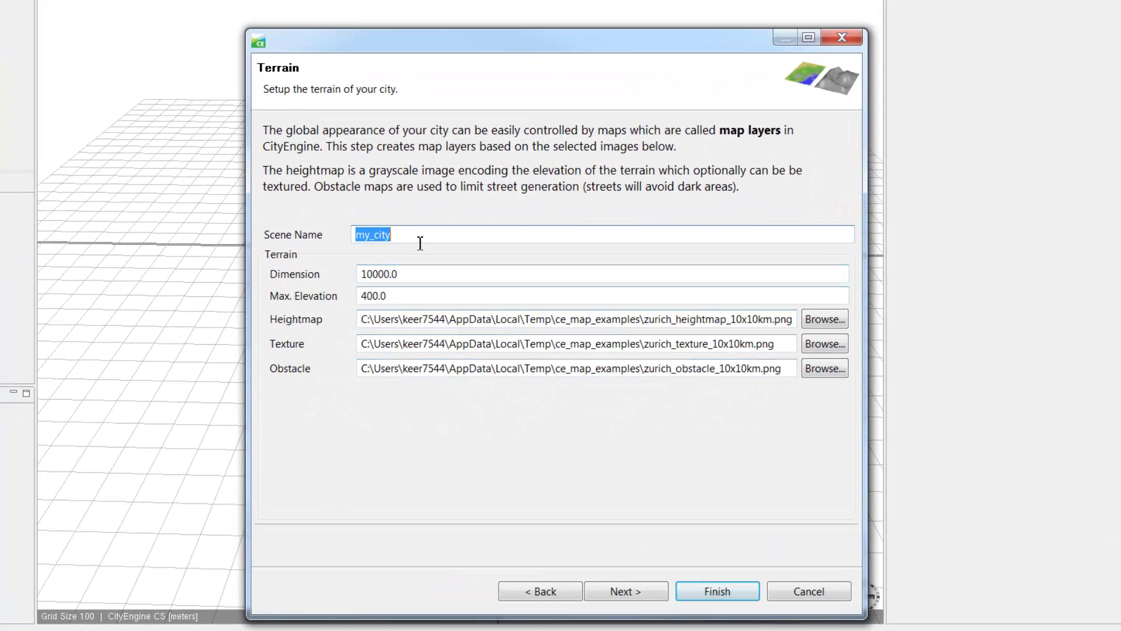
{"action": "left_click", "coordinate": [419, 241]}
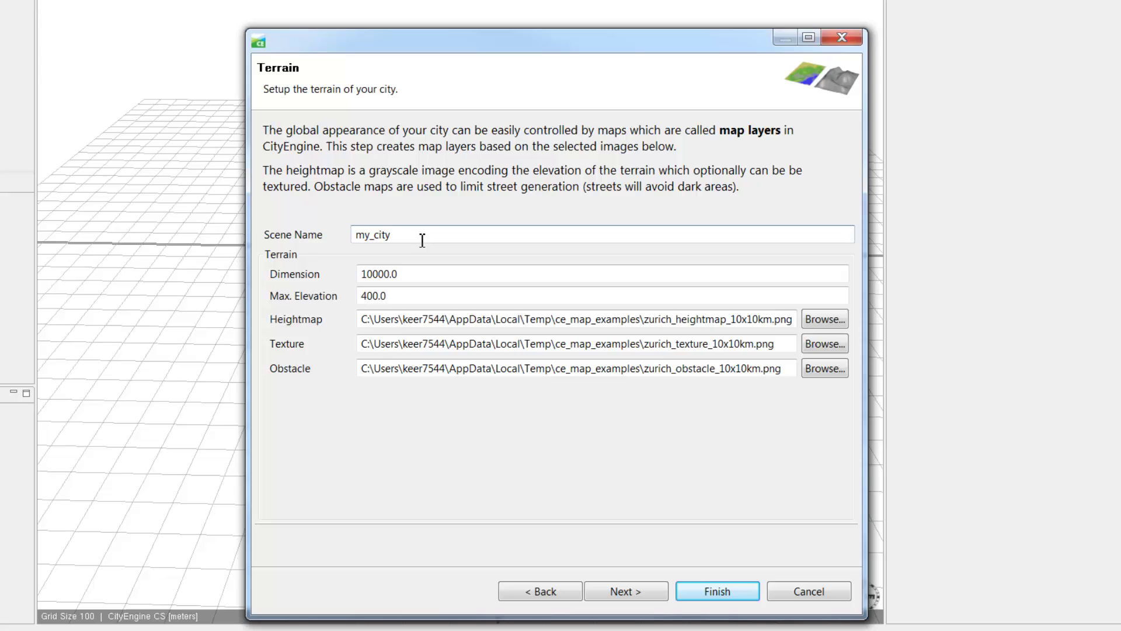
Step: Name the scene InternationalCity, keep 10000.0 dimension, 400.0 max elevation and Zurich maps, then continue
{"action": "left_click_drag", "start_coordinate": [422, 239], "coordinate": [351, 238]}
{"action": "type", "text": "InternationalCity"}
{"action": "left_click", "coordinate": [408, 275]}
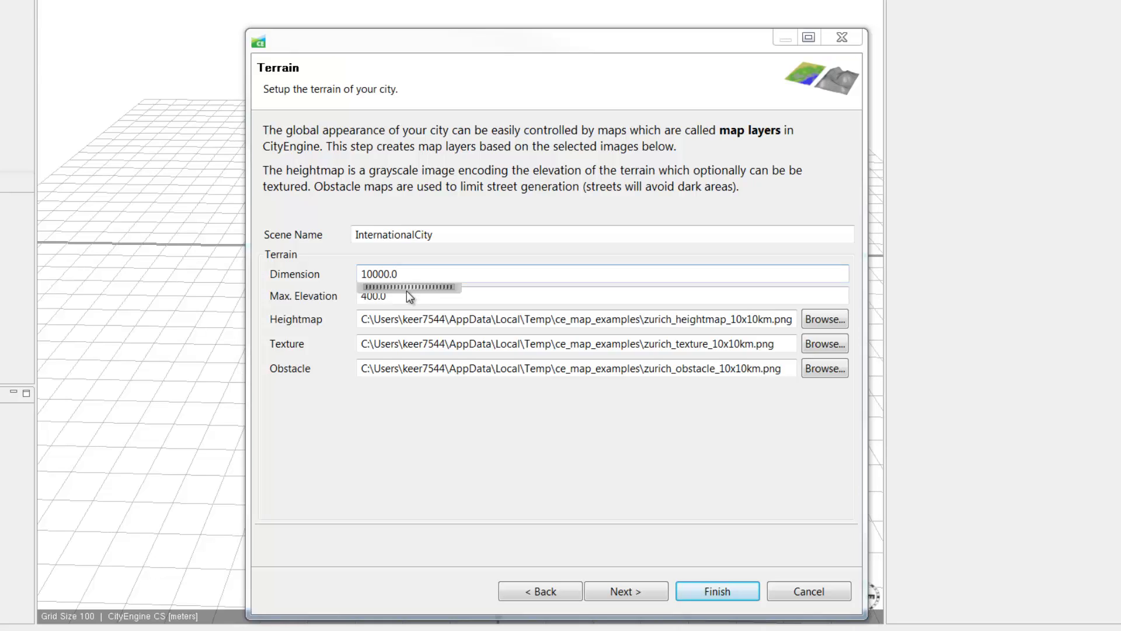
{"action": "left_click", "coordinate": [484, 296]}
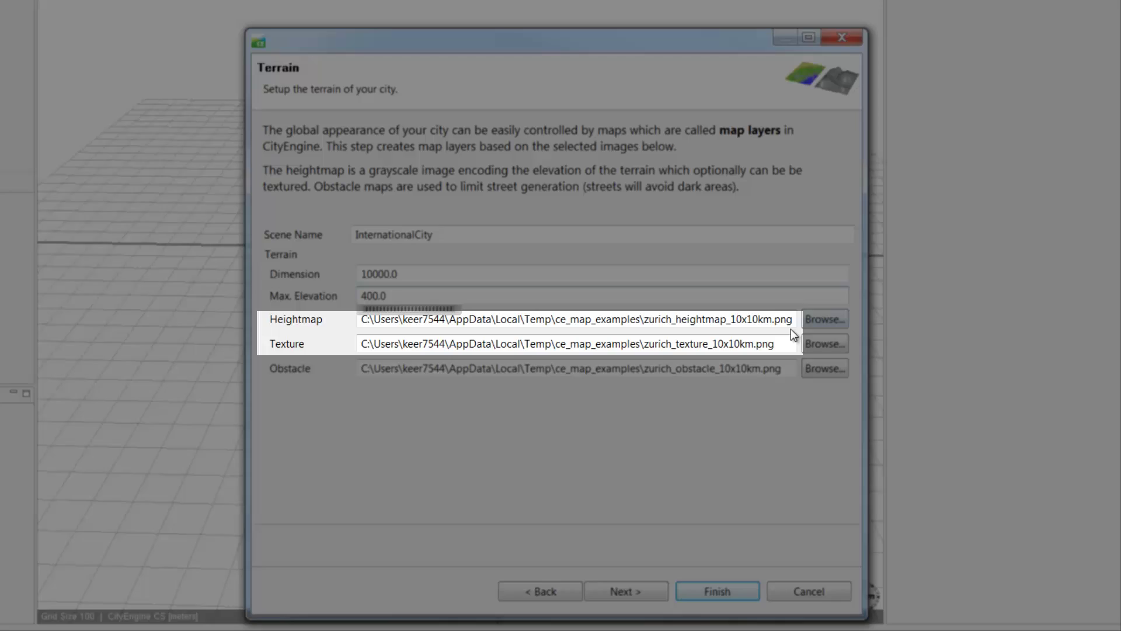
{"action": "left_click", "coordinate": [791, 329]}
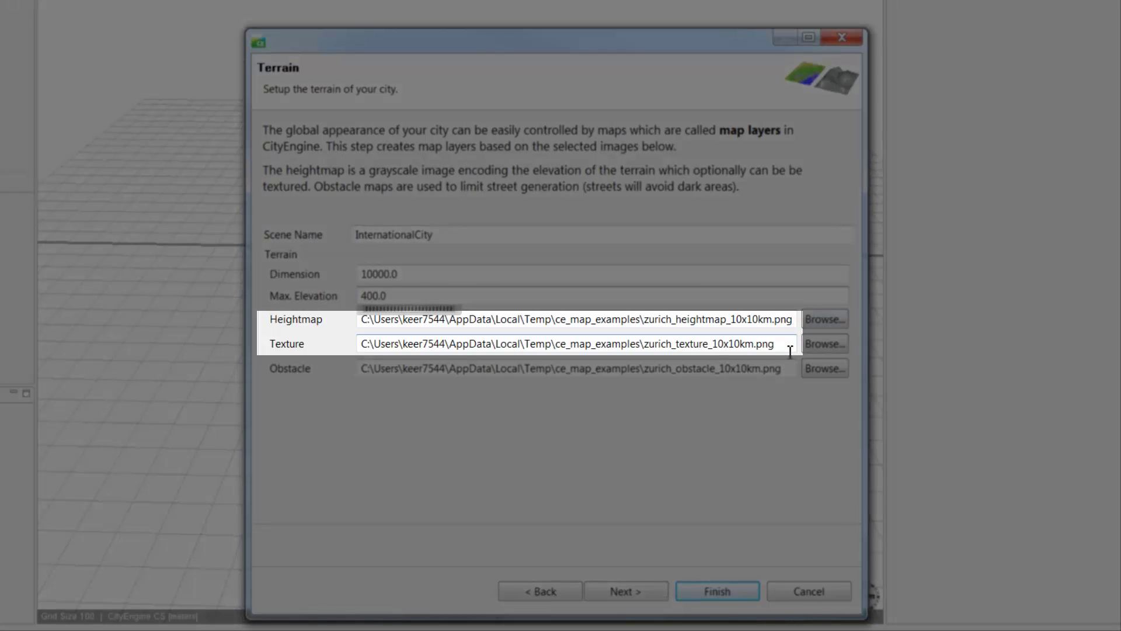
{"action": "left_click", "coordinate": [791, 349]}
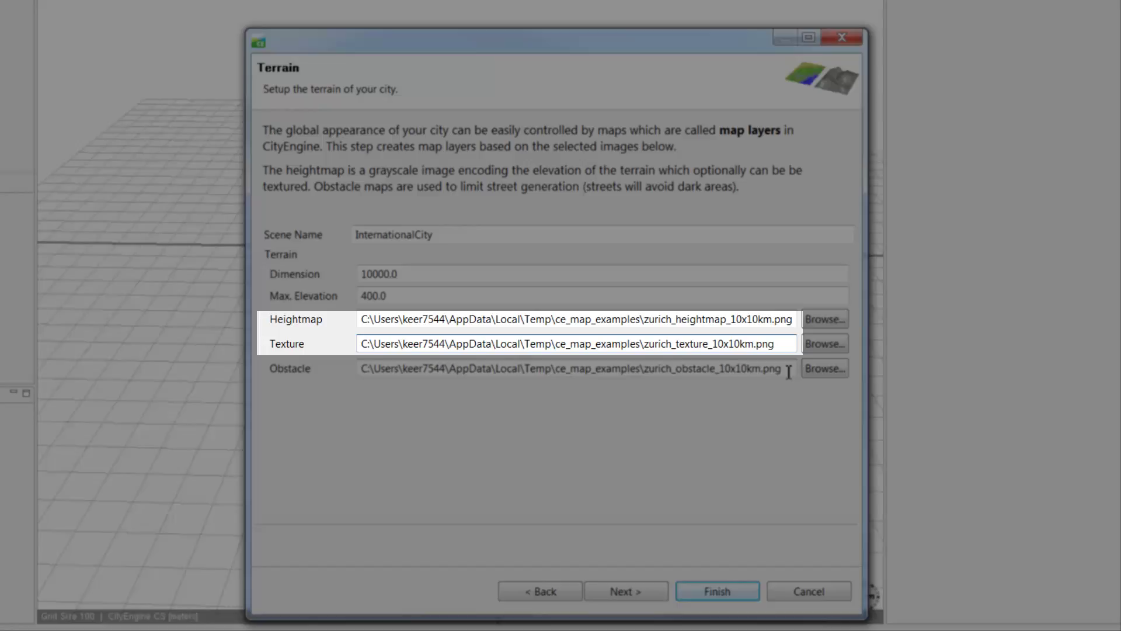
{"action": "left_click", "coordinate": [788, 371]}
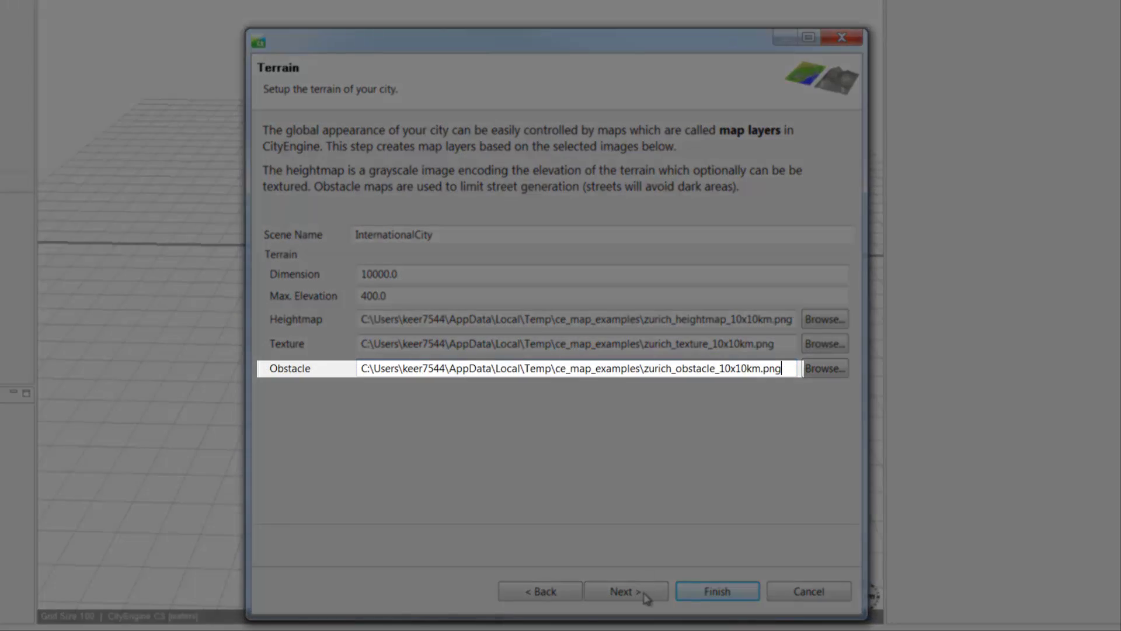
{"action": "left_click", "coordinate": [645, 593]}
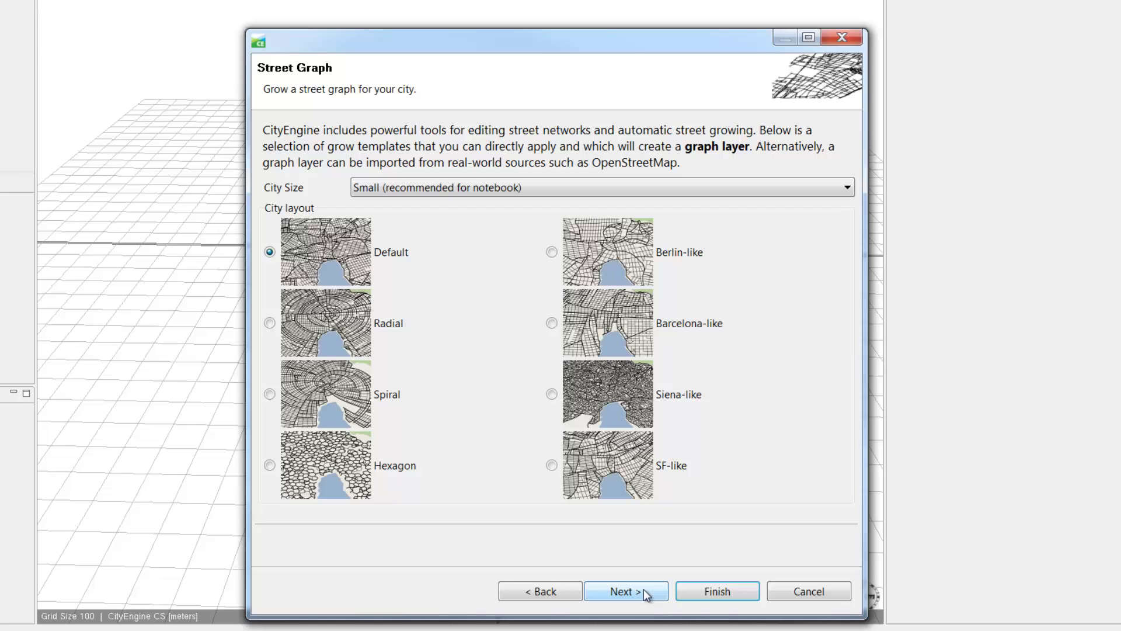
Step: Generate a Small, Barcelona-like street layout city with the International City building style
{"action": "left_click", "coordinate": [847, 188]}
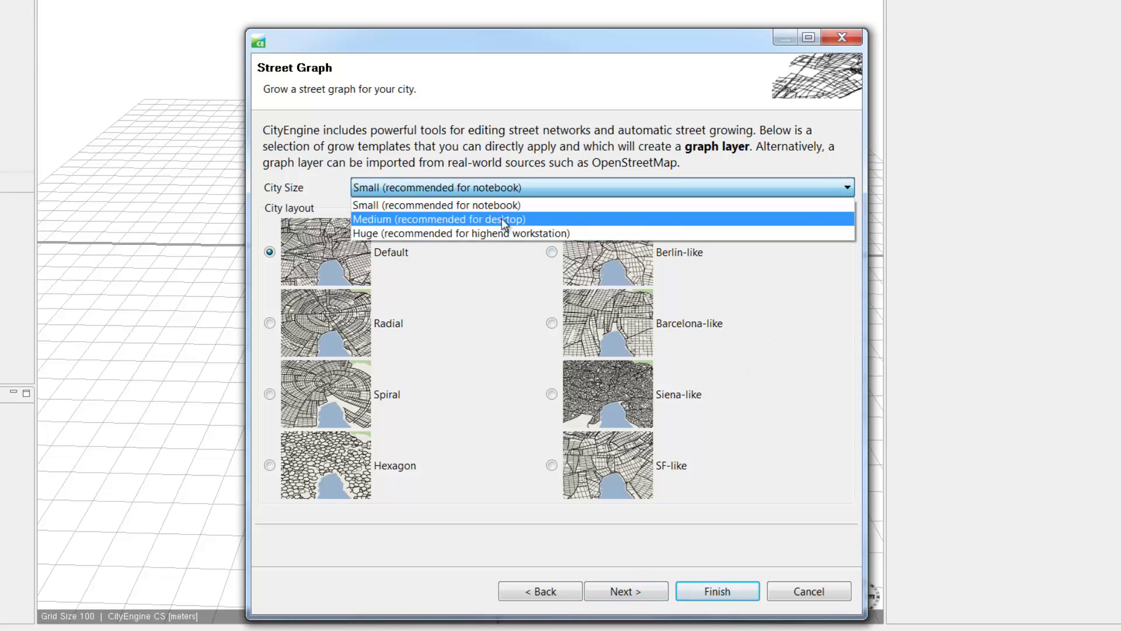
{"action": "left_click", "coordinate": [484, 271]}
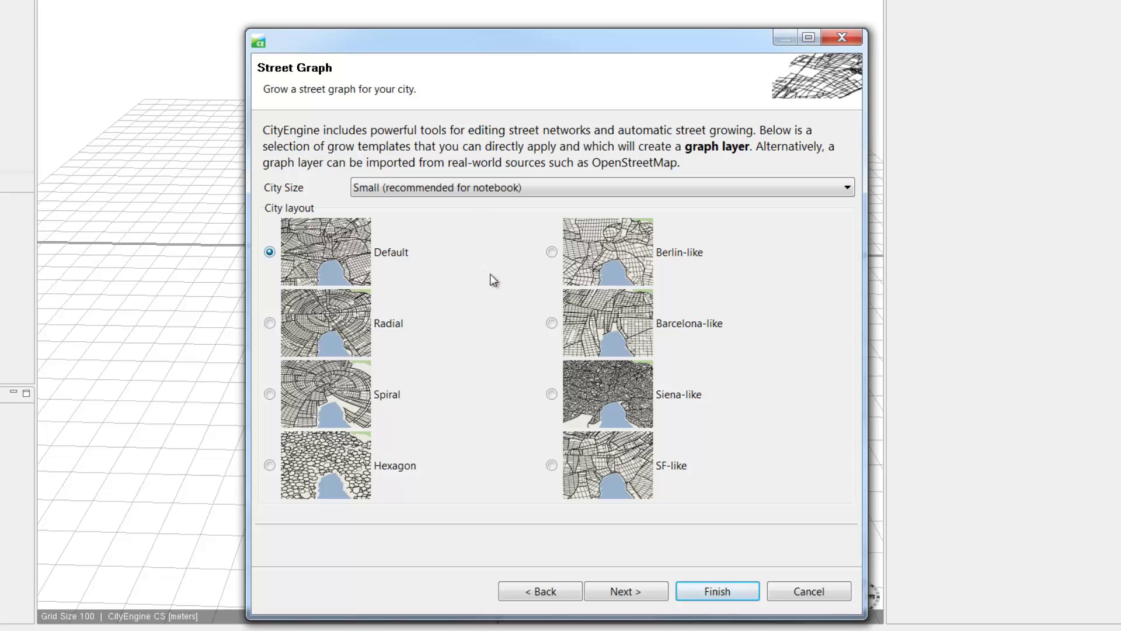
{"action": "left_click", "coordinate": [552, 323]}
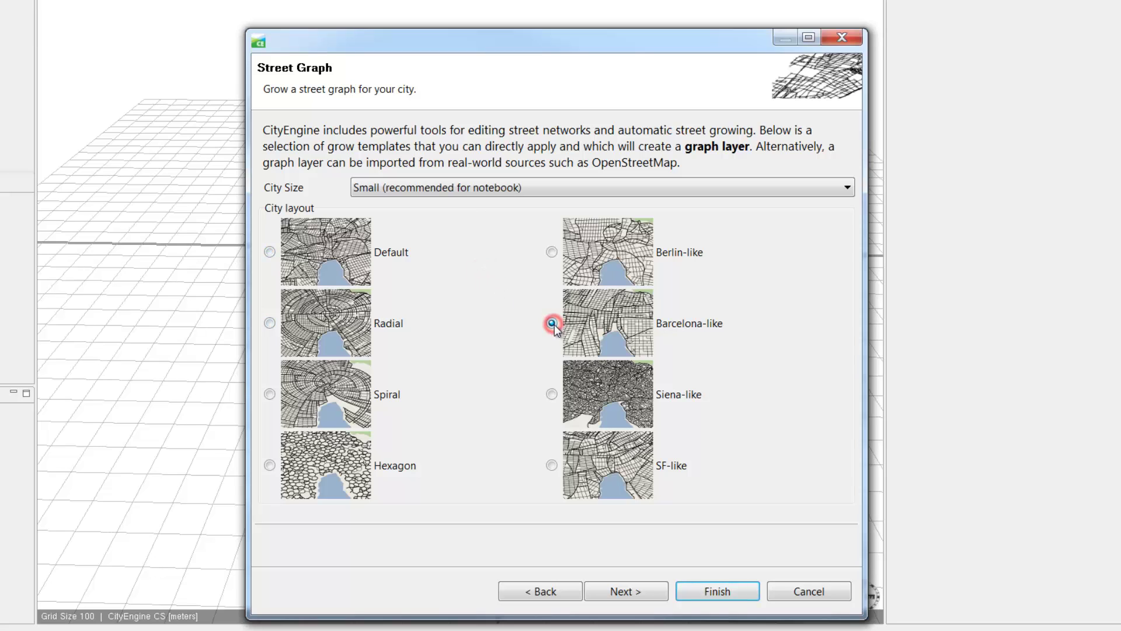
{"action": "left_click", "coordinate": [625, 591]}
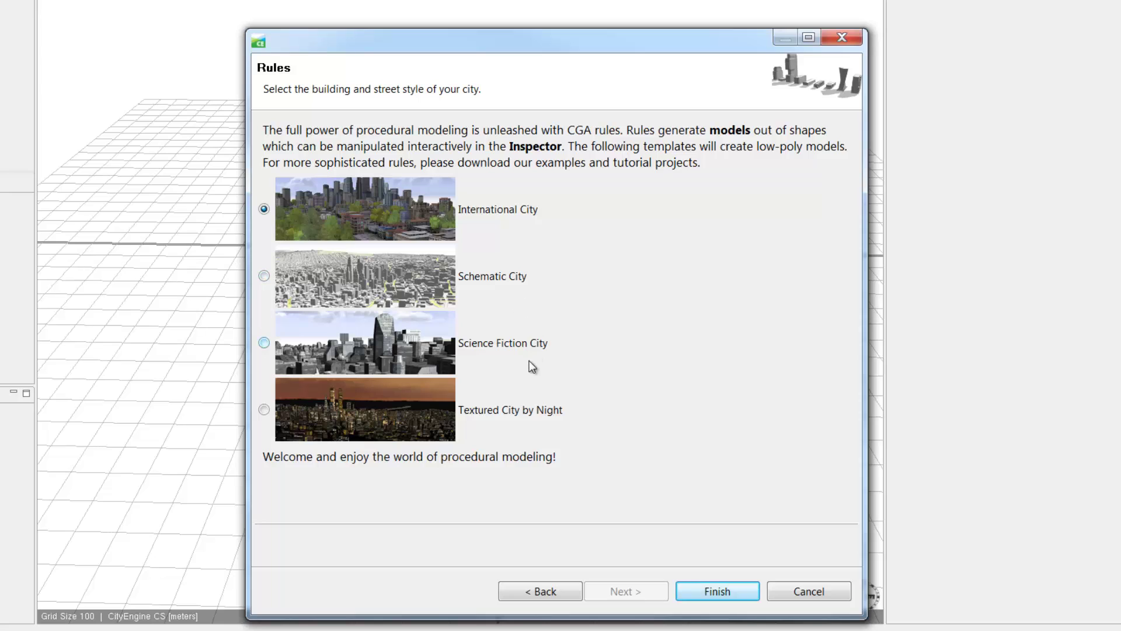
{"action": "left_click", "coordinate": [702, 594]}
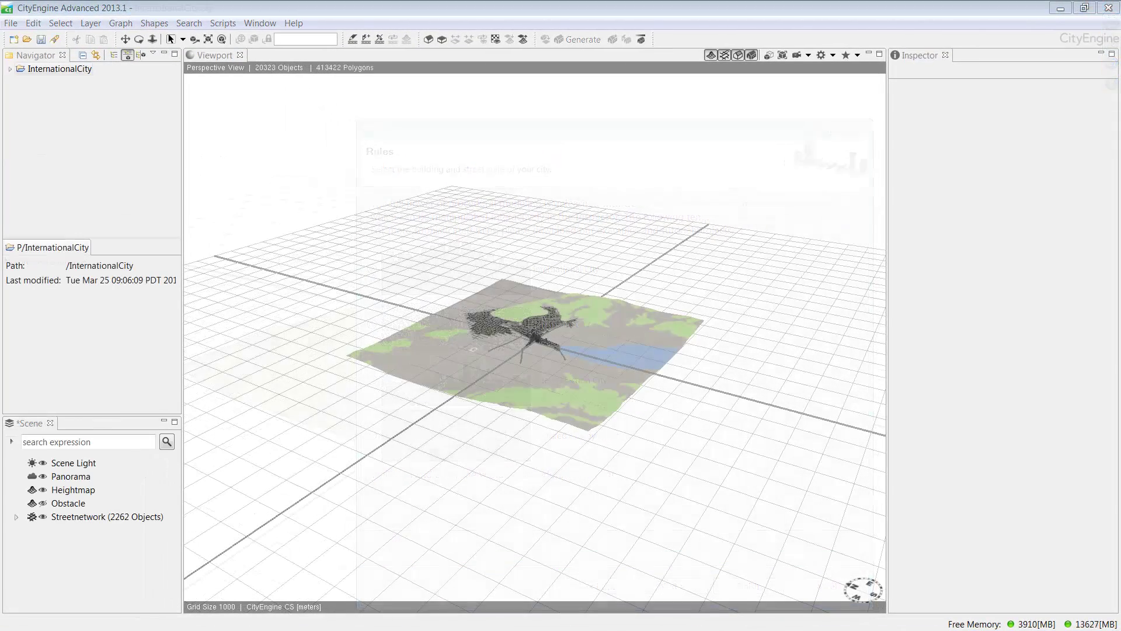
Step: Jump to the saved Perspective View bookmark and maximize the 3D viewport
{"action": "left_click", "coordinate": [857, 55]}
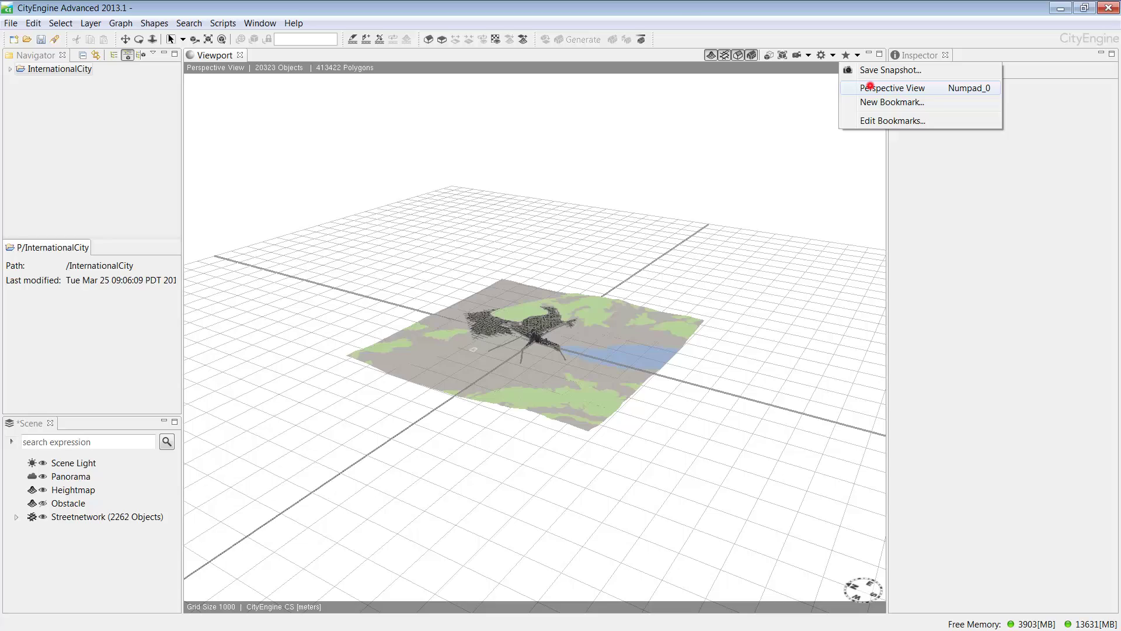
{"action": "left_click", "coordinate": [867, 85]}
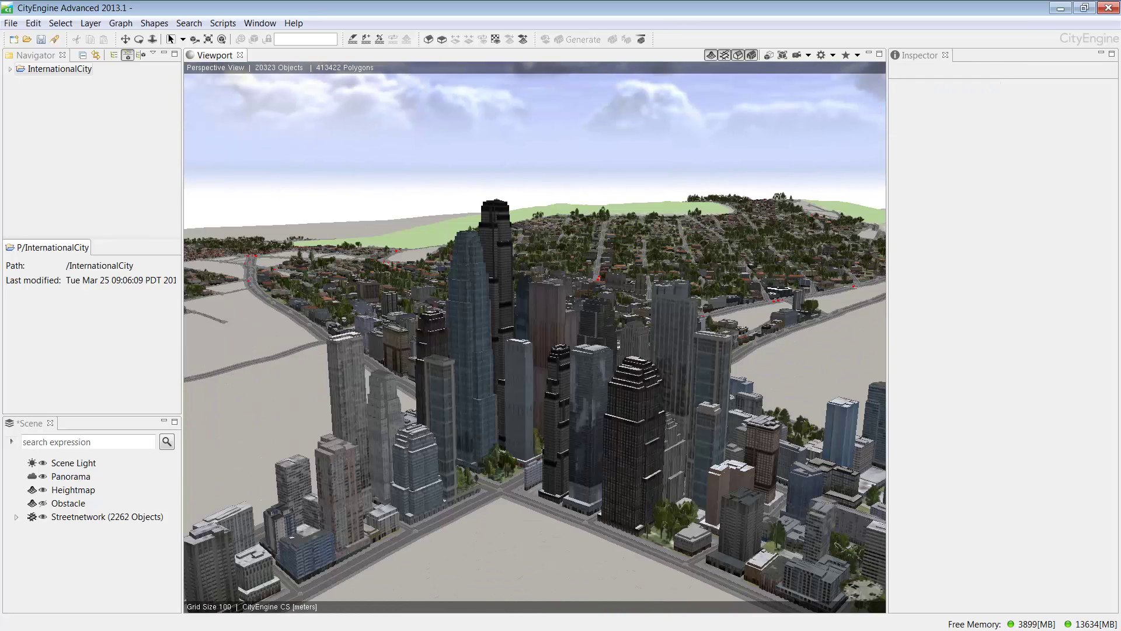
{"action": "key", "text": "ctrl+m"}
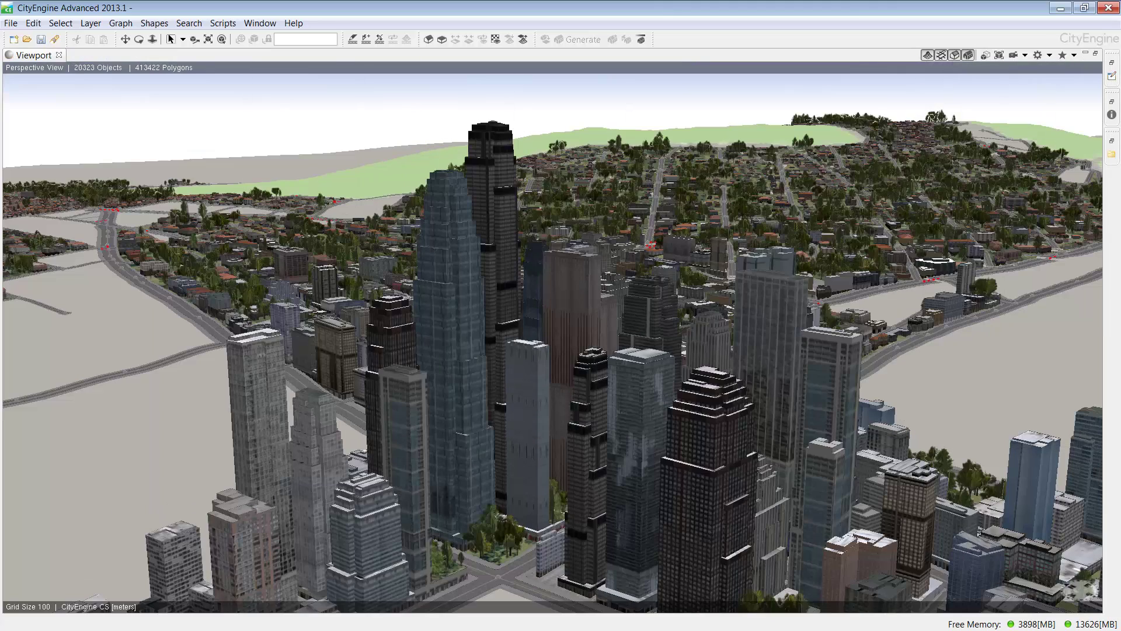